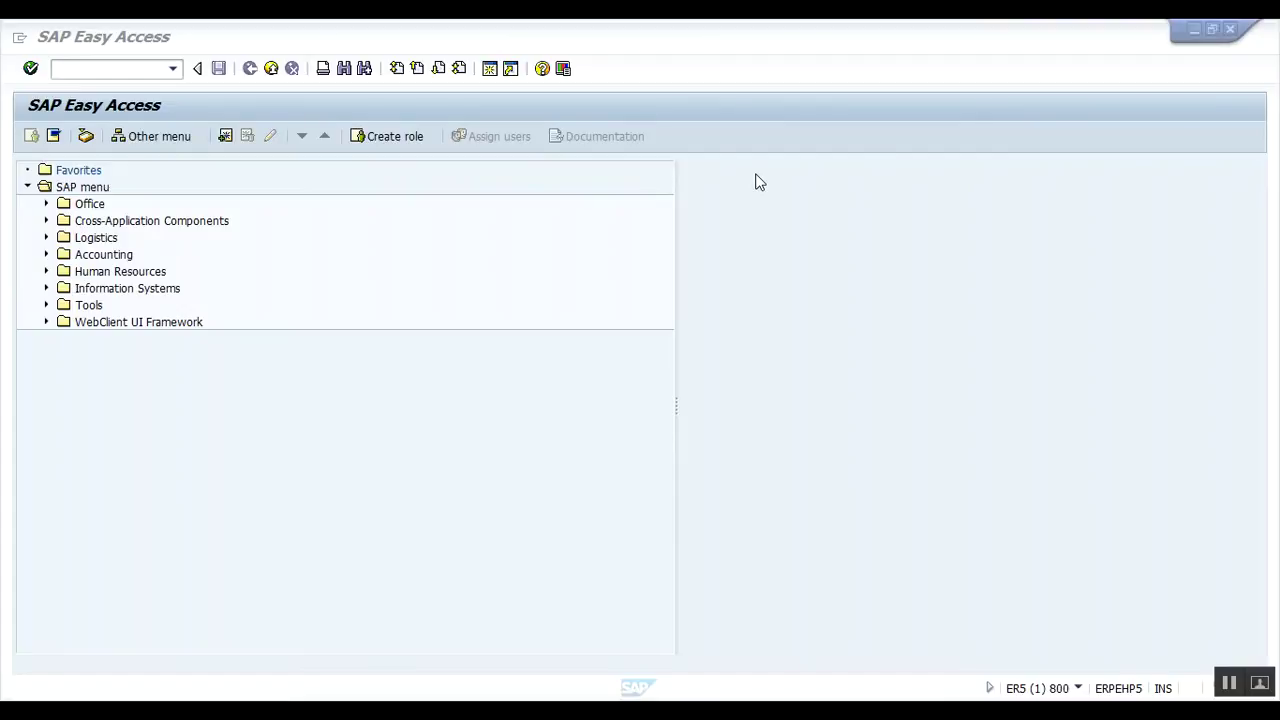
Start transaction SE11 and open database table ZTEST_STUD1 for changing.
click(129, 68)
text(se)
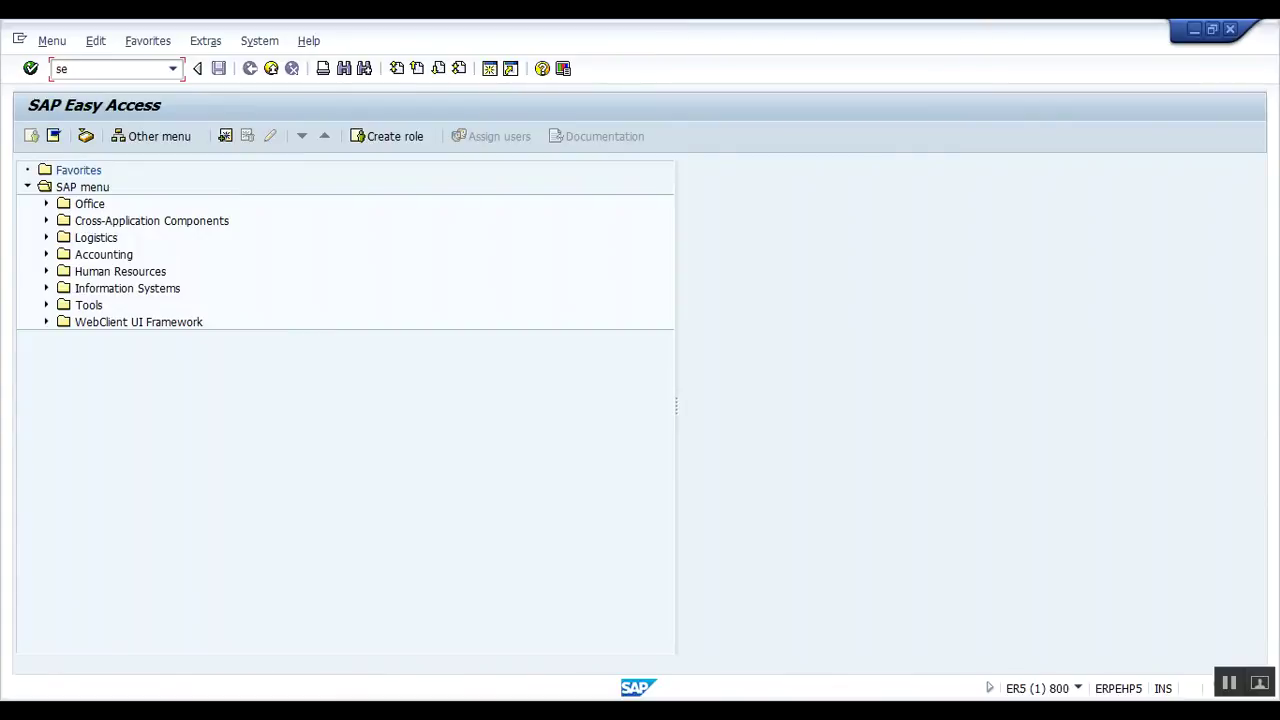
text(11)
key(Return)
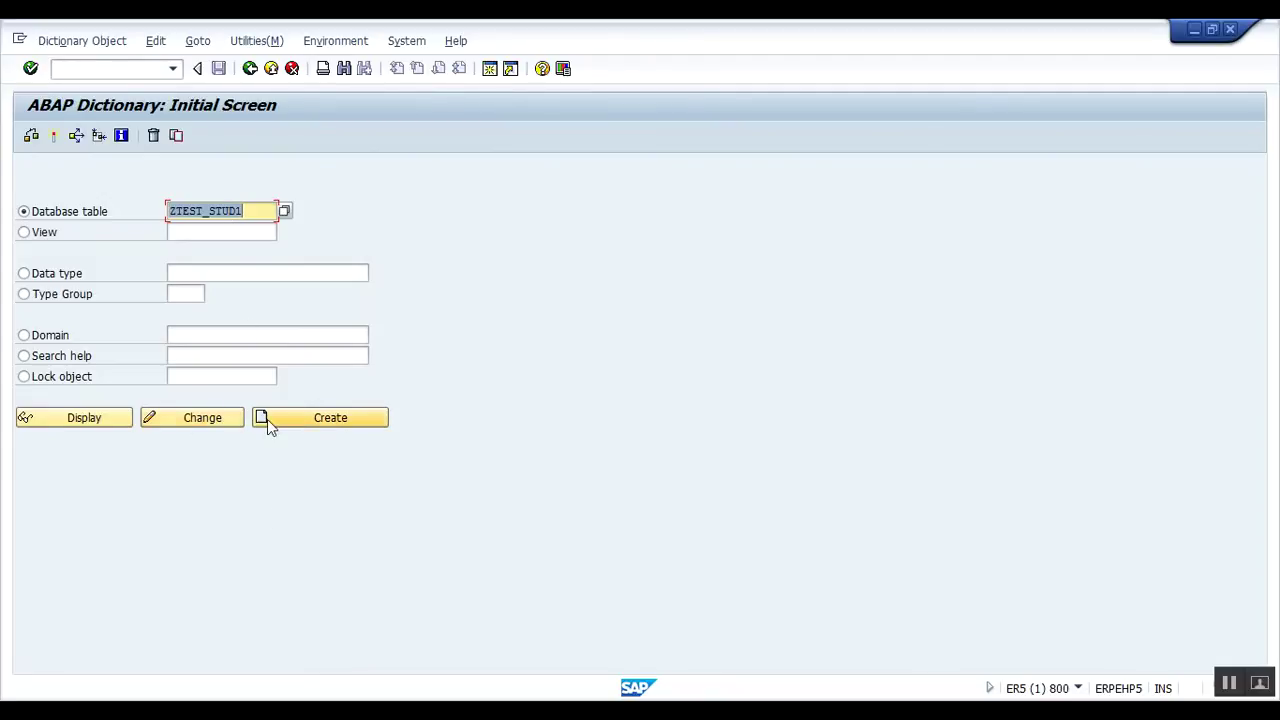
click(192, 417)
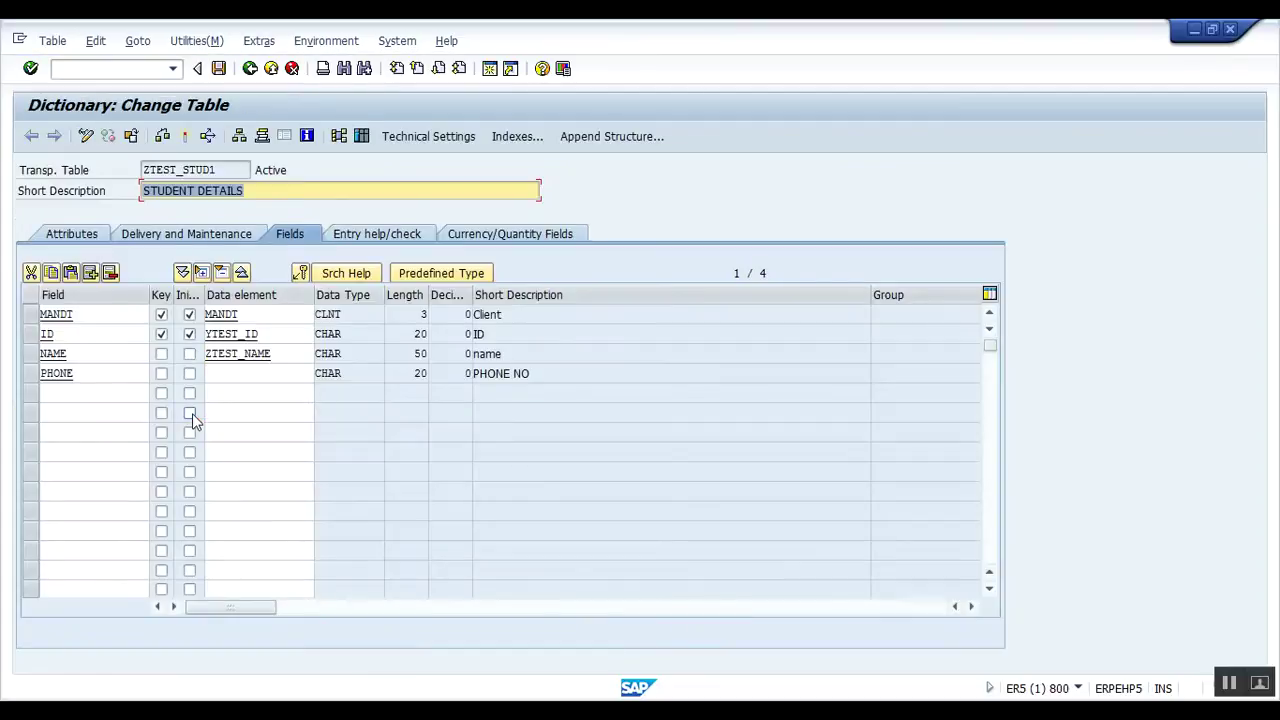
Set the table's Data Browser/Table View Maintenance option to Display/Maintenance Allowed.
click(163, 233)
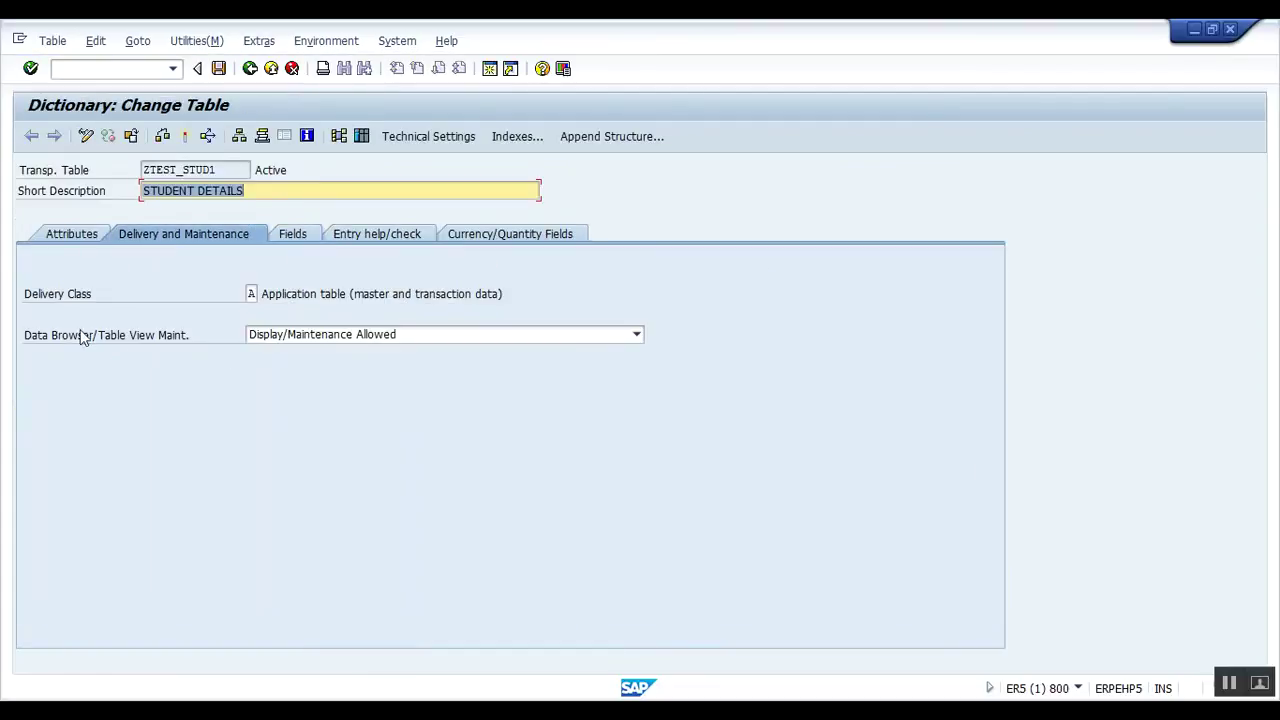
click(309, 340)
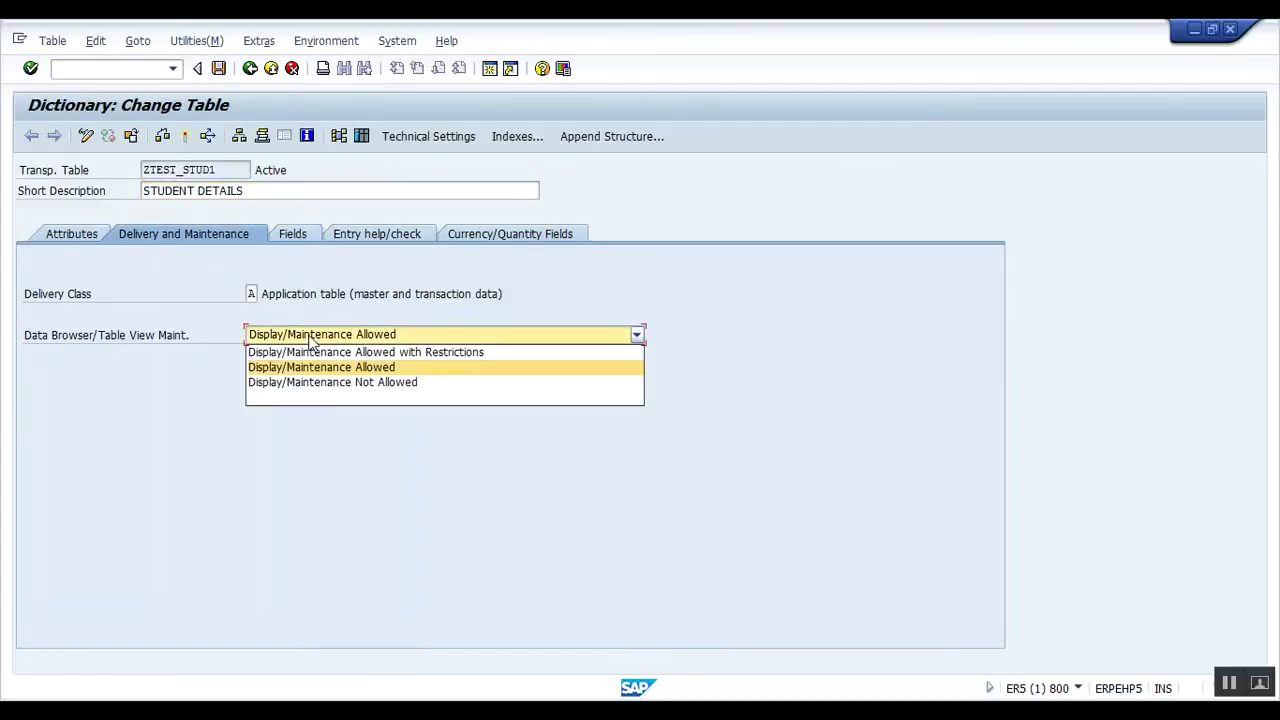
click(362, 369)
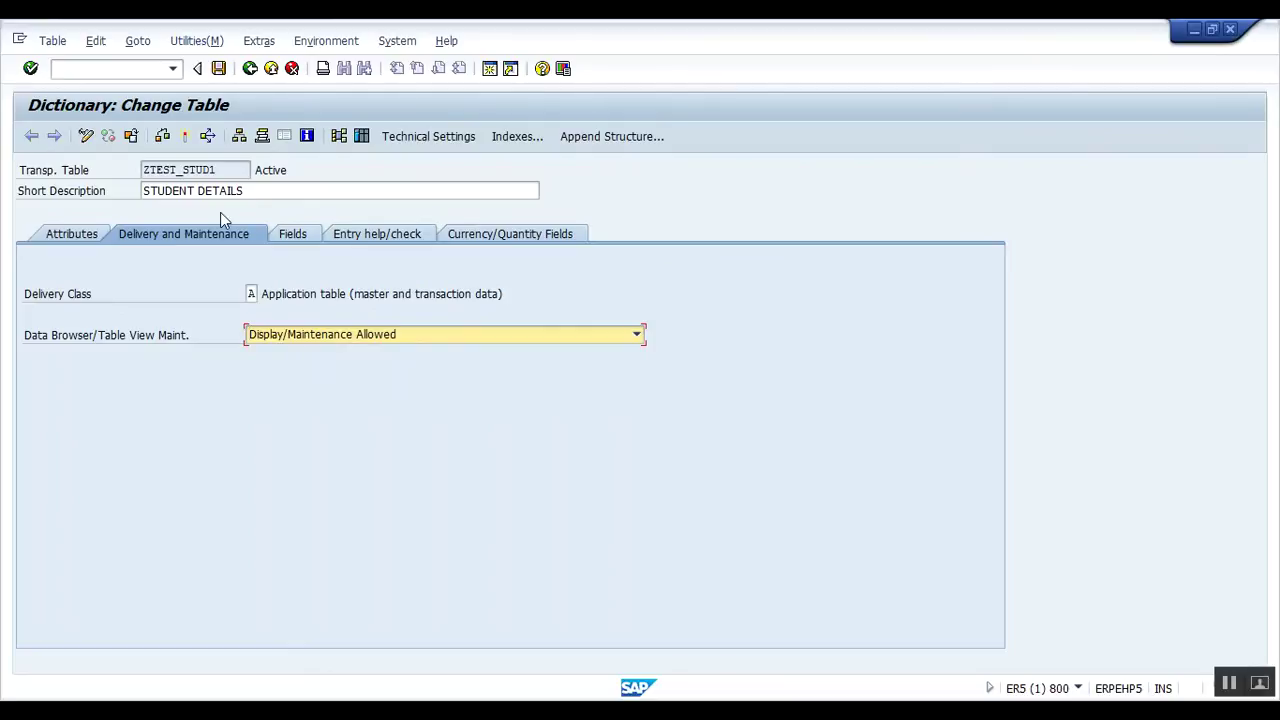
Return to the table's field list and open the Table Maintenance Generator for ZTEST_STUD1.
click(296, 235)
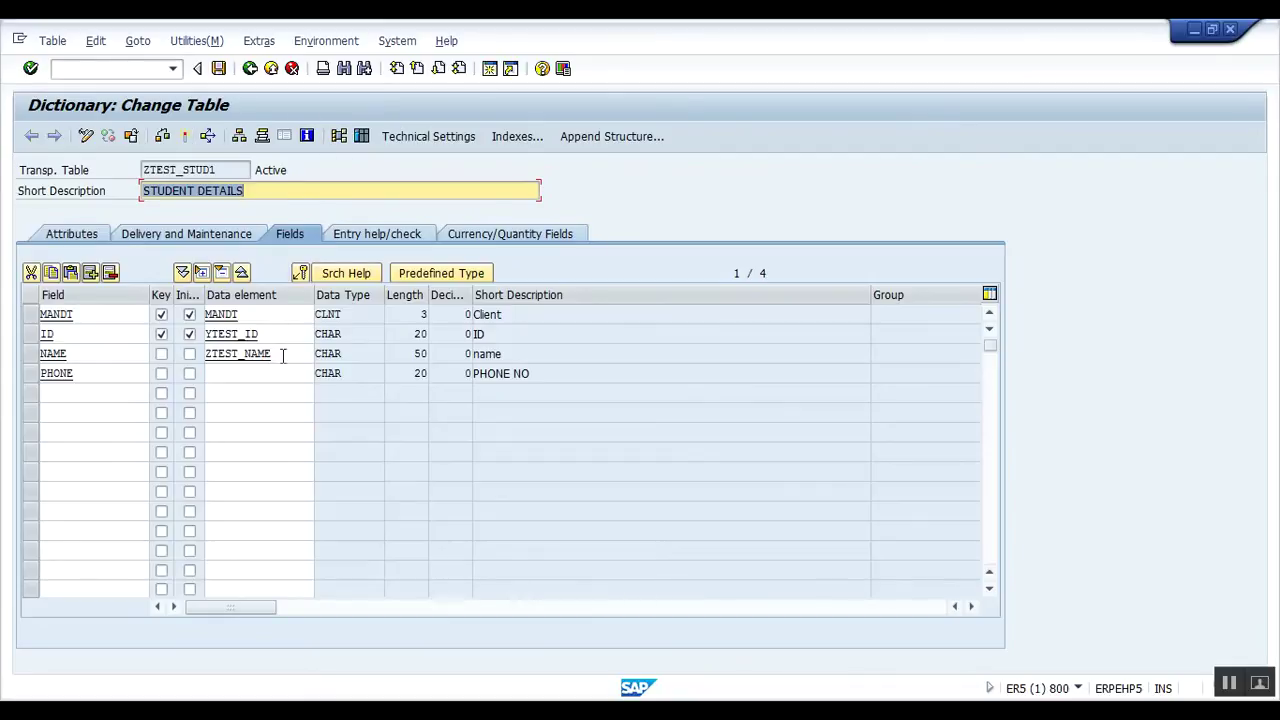
click(198, 43)
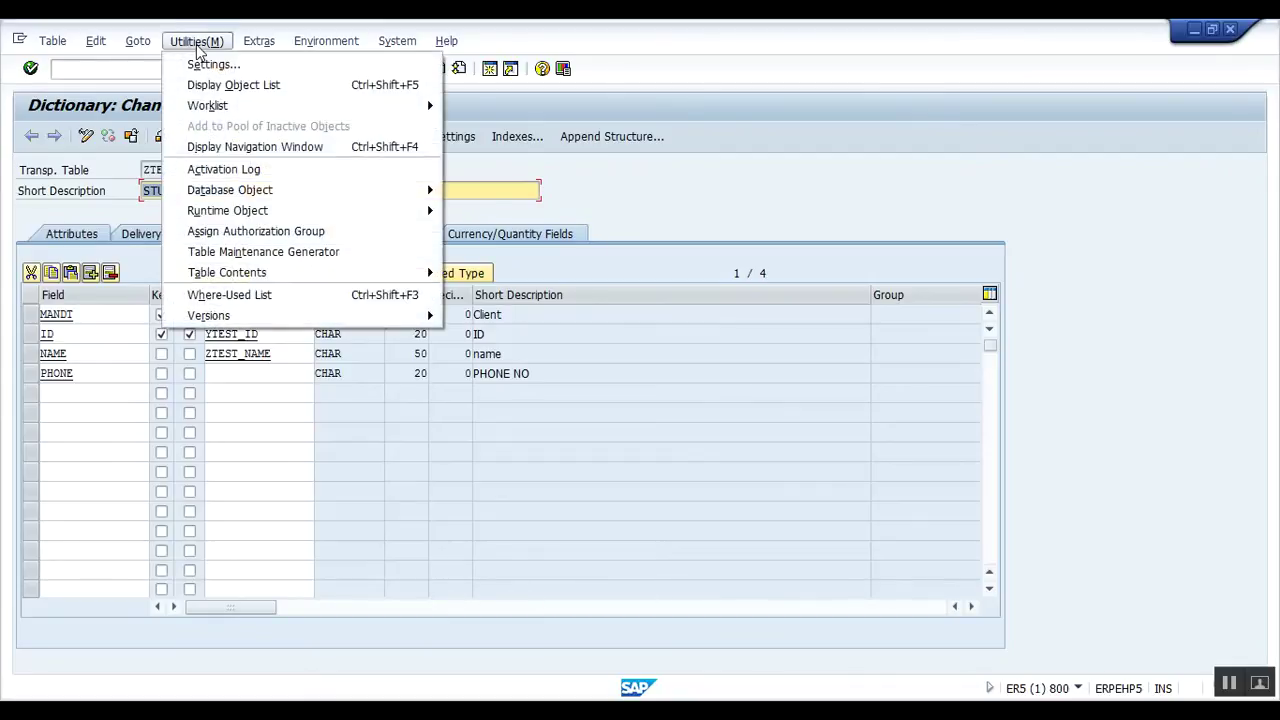
click(259, 253)
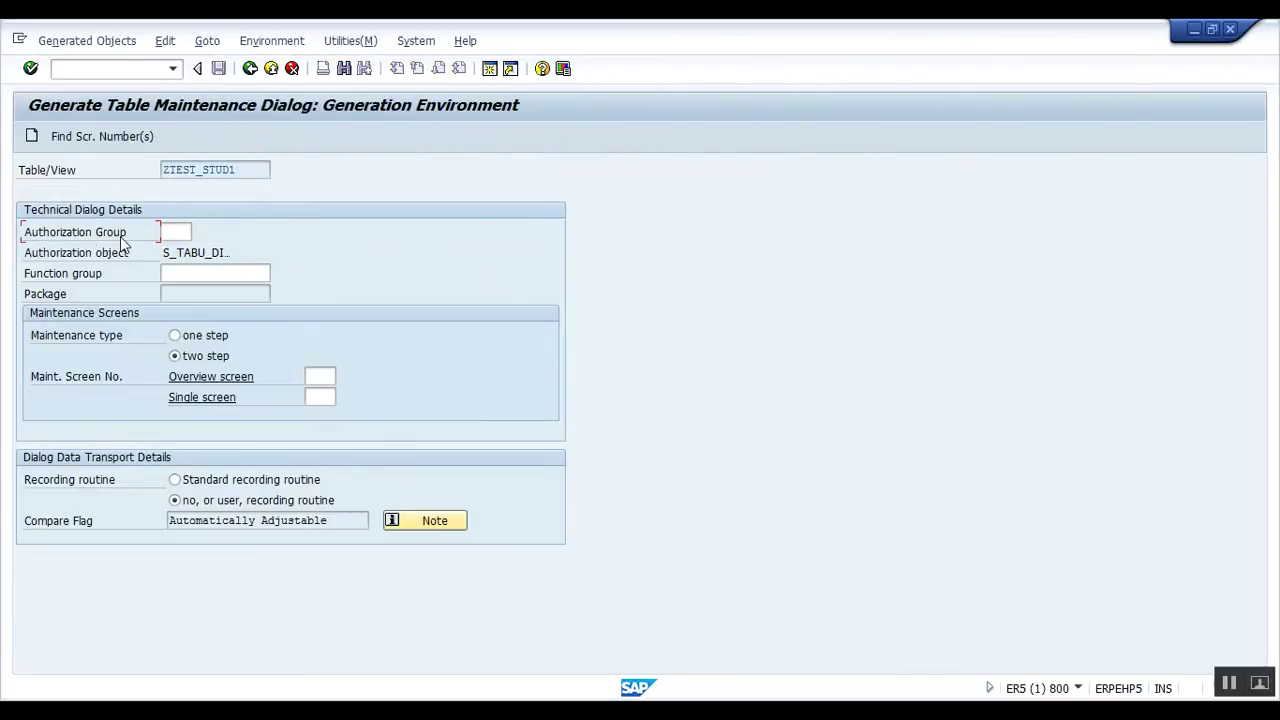
Fill in the technical dialog details with authorization group &NC&, function group ZTEST_STUD1 and one step maintenance type.
click(180, 231)
click(200, 234)
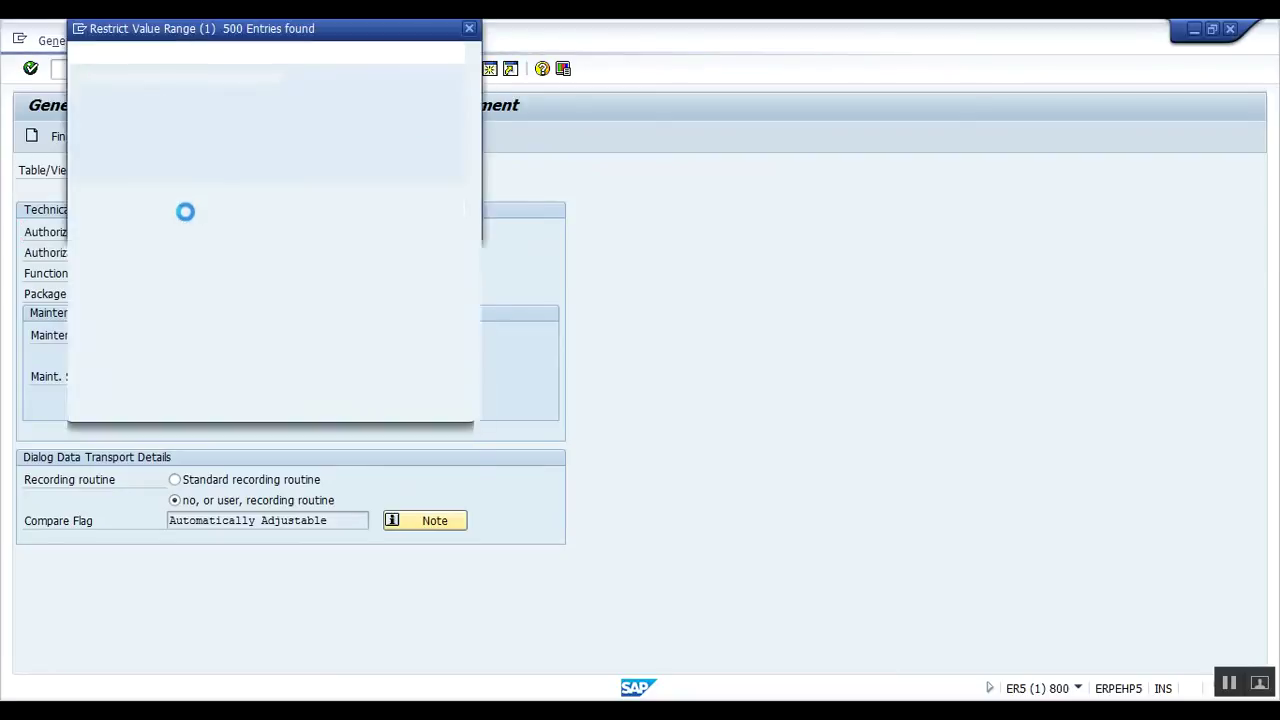
double_click(94, 157)
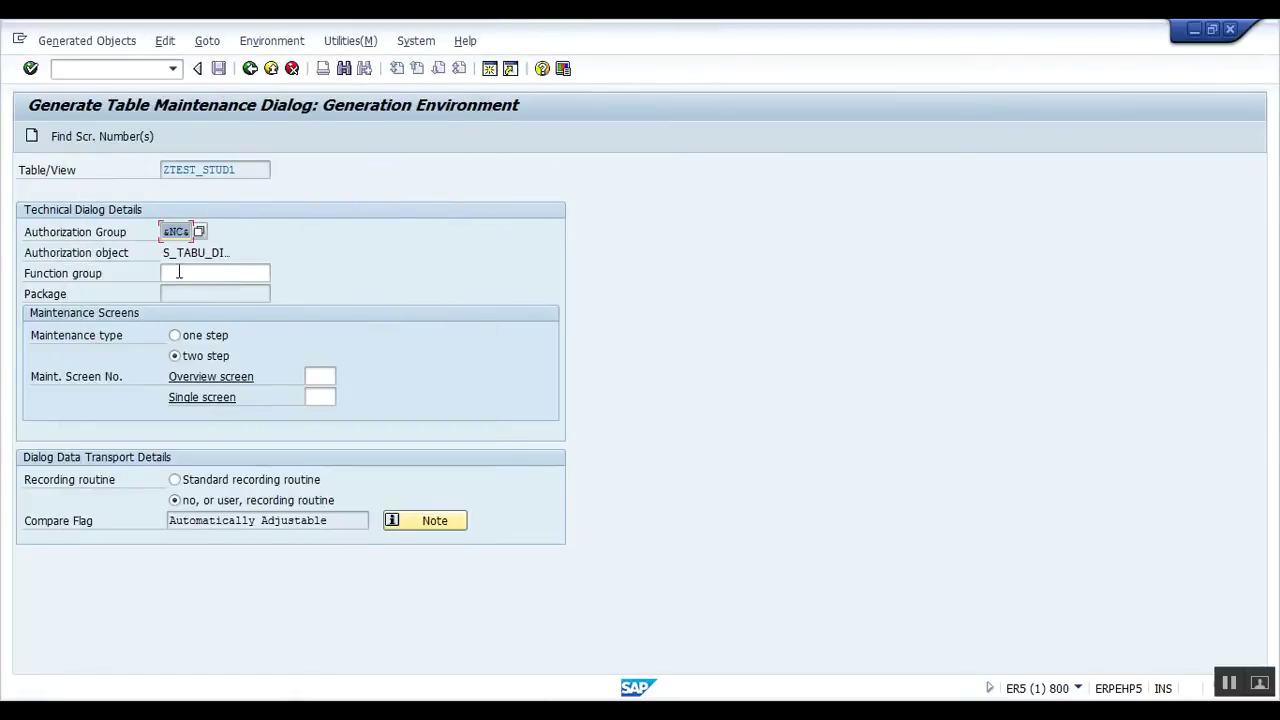
click(183, 274)
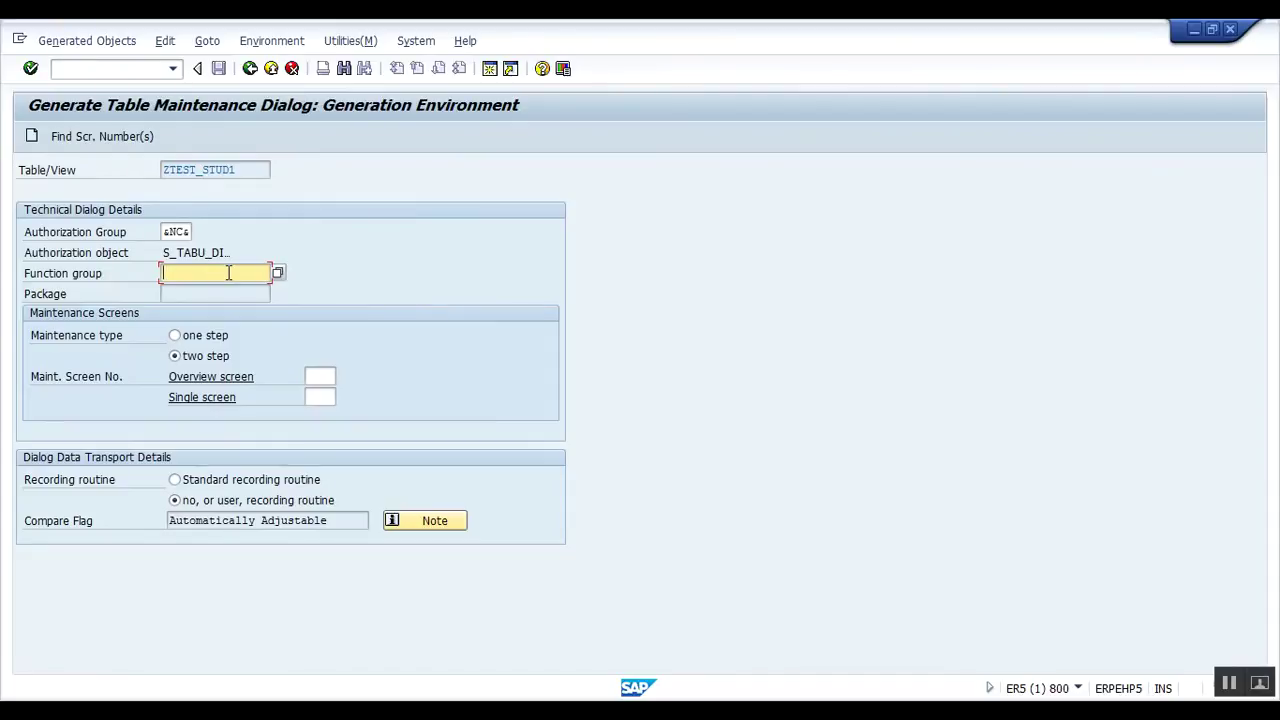
text(ZTEST_STUD1)
click(195, 335)
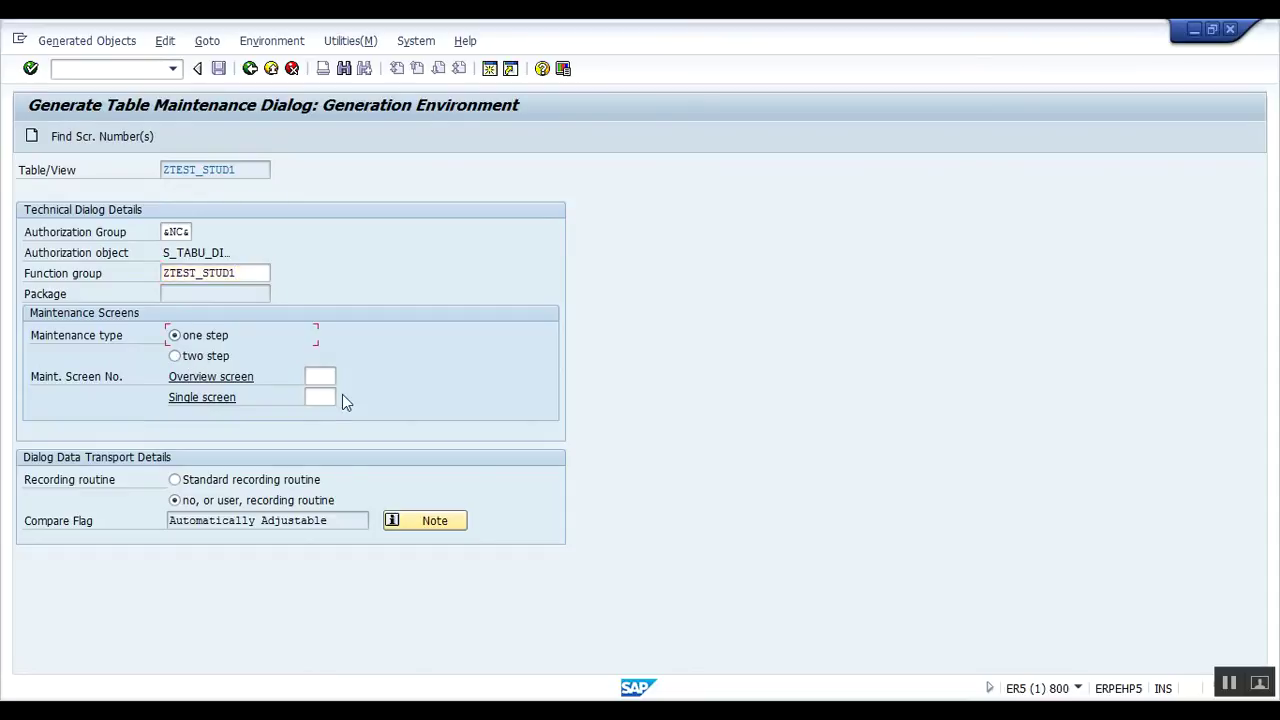
Have the system propose the screen number and generate the maintenance dialog with the offered workbench request and package ZDELL_LAPPY.
click(101, 142)
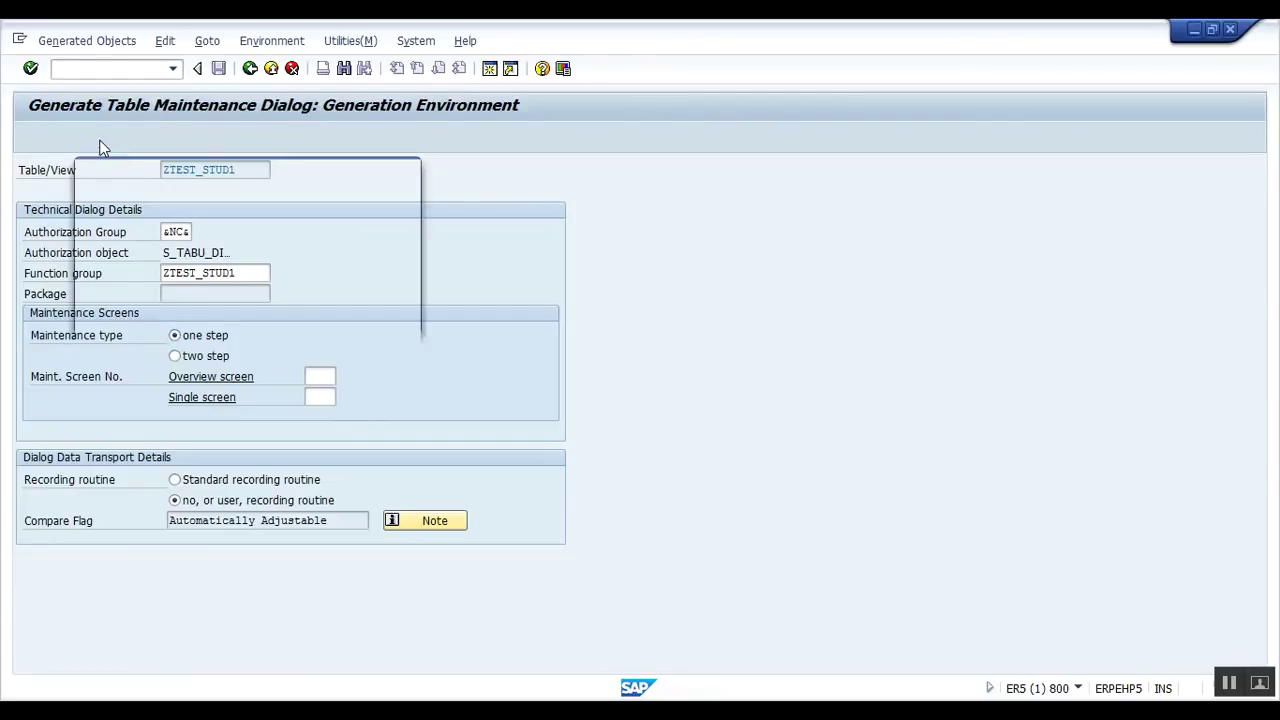
click(383, 316)
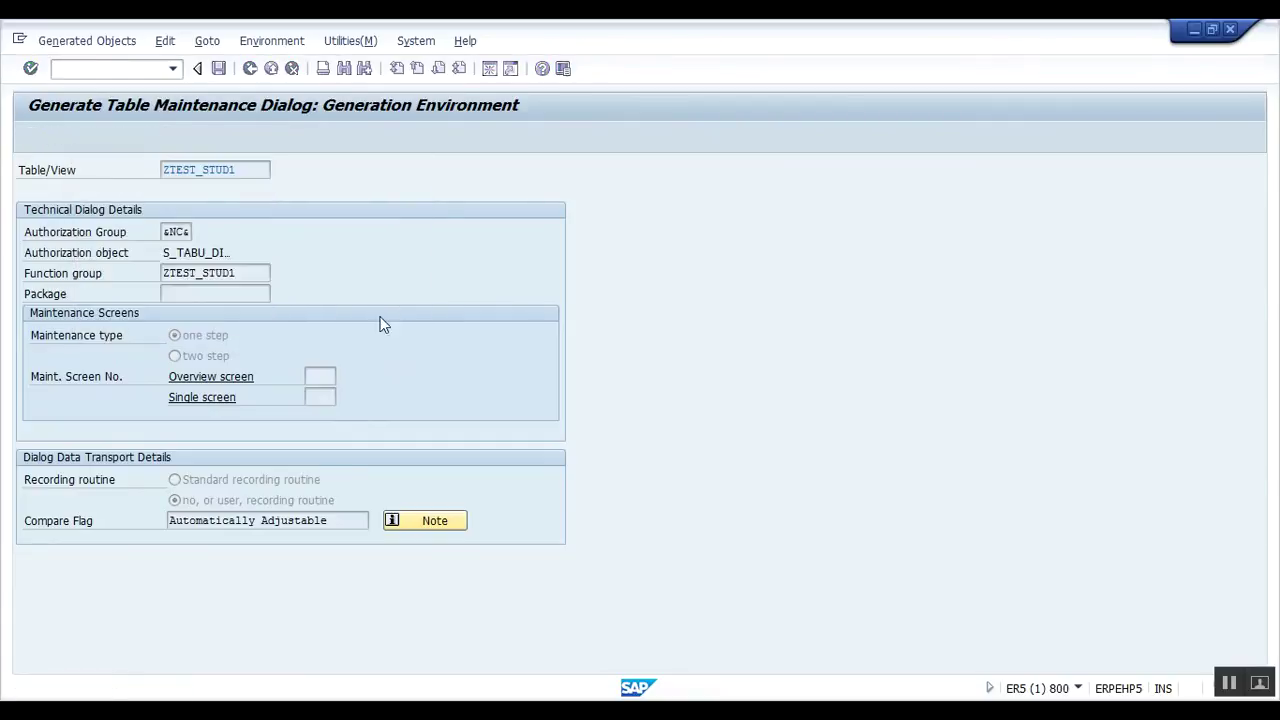
click(33, 137)
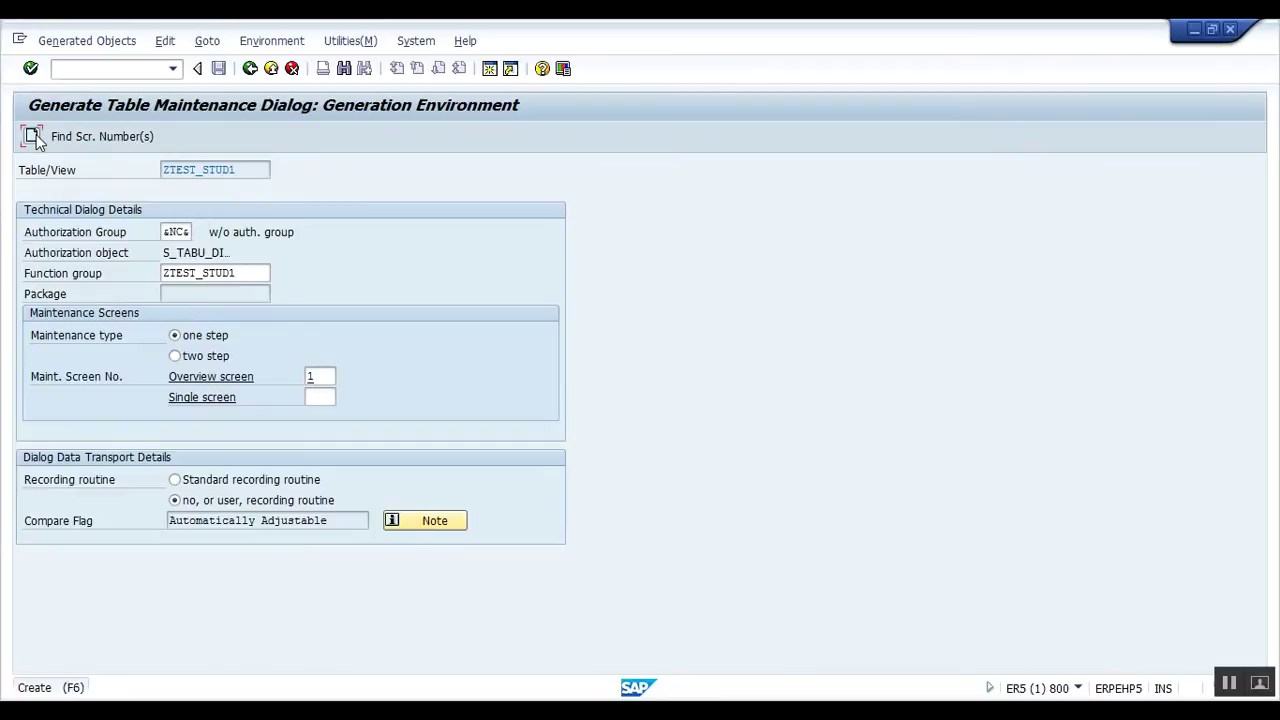
key(Return)
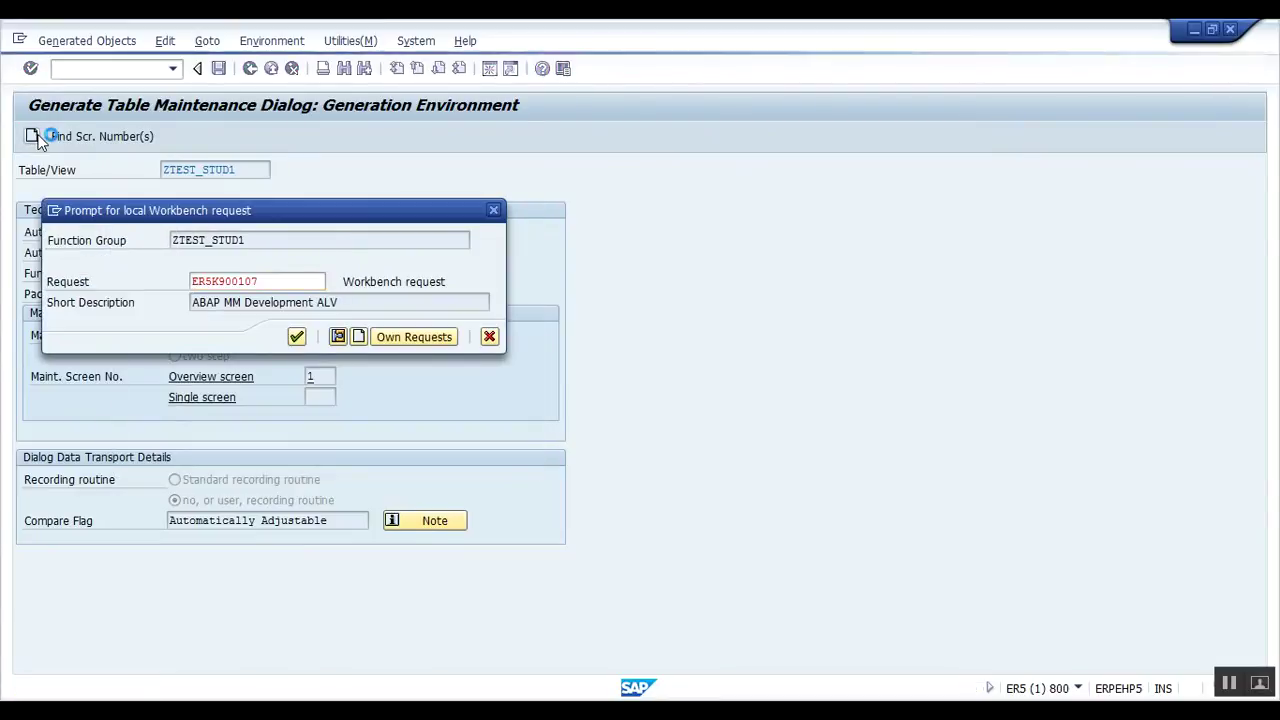
key(Return)
key(Return)
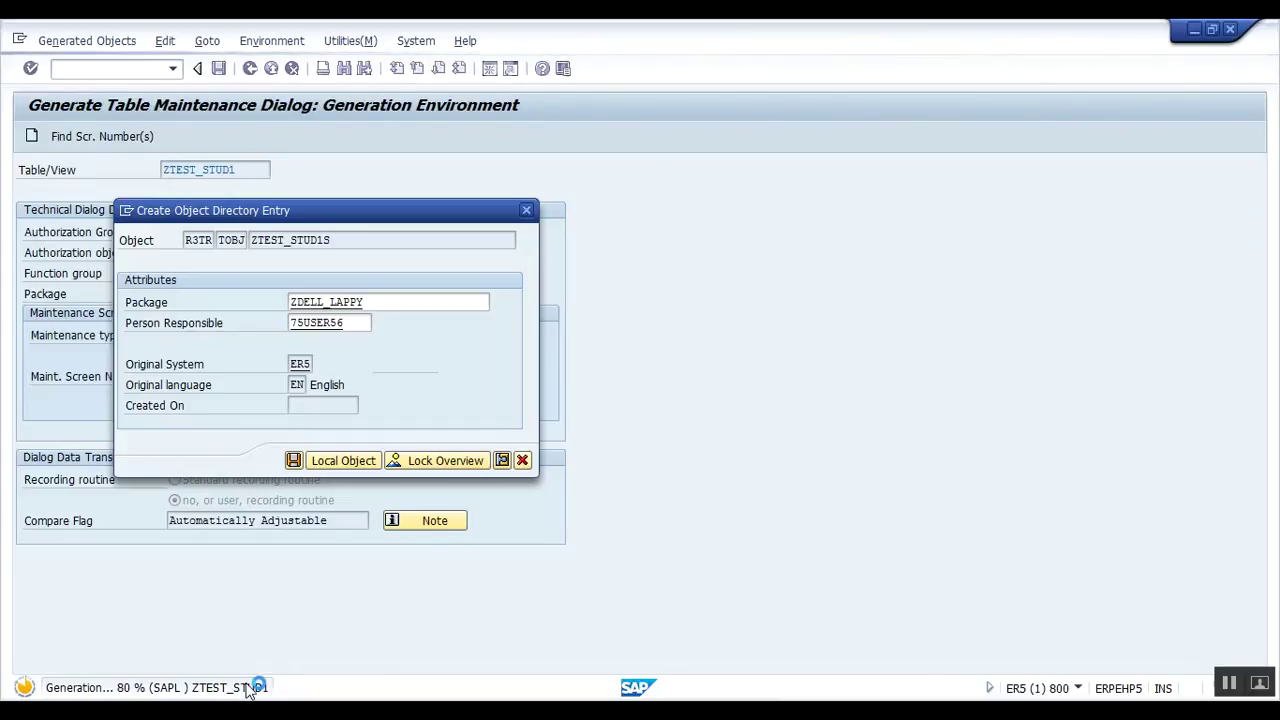
key(Return)
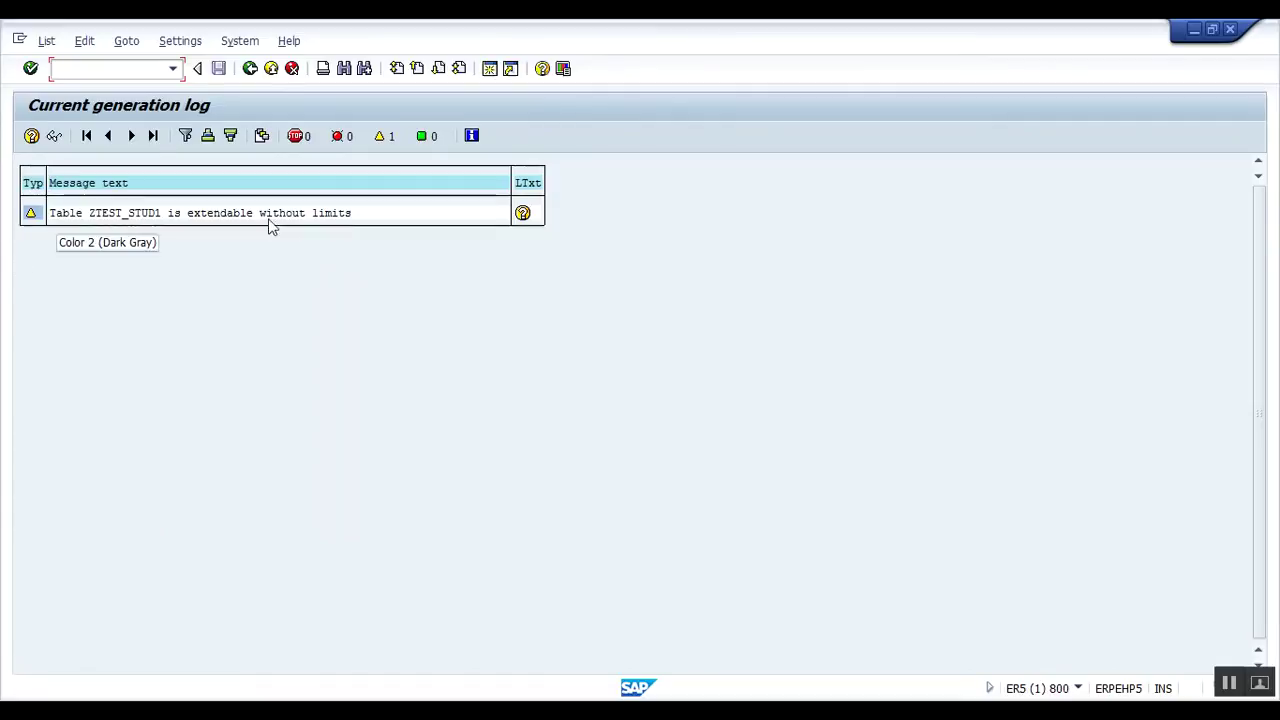
click(250, 70)
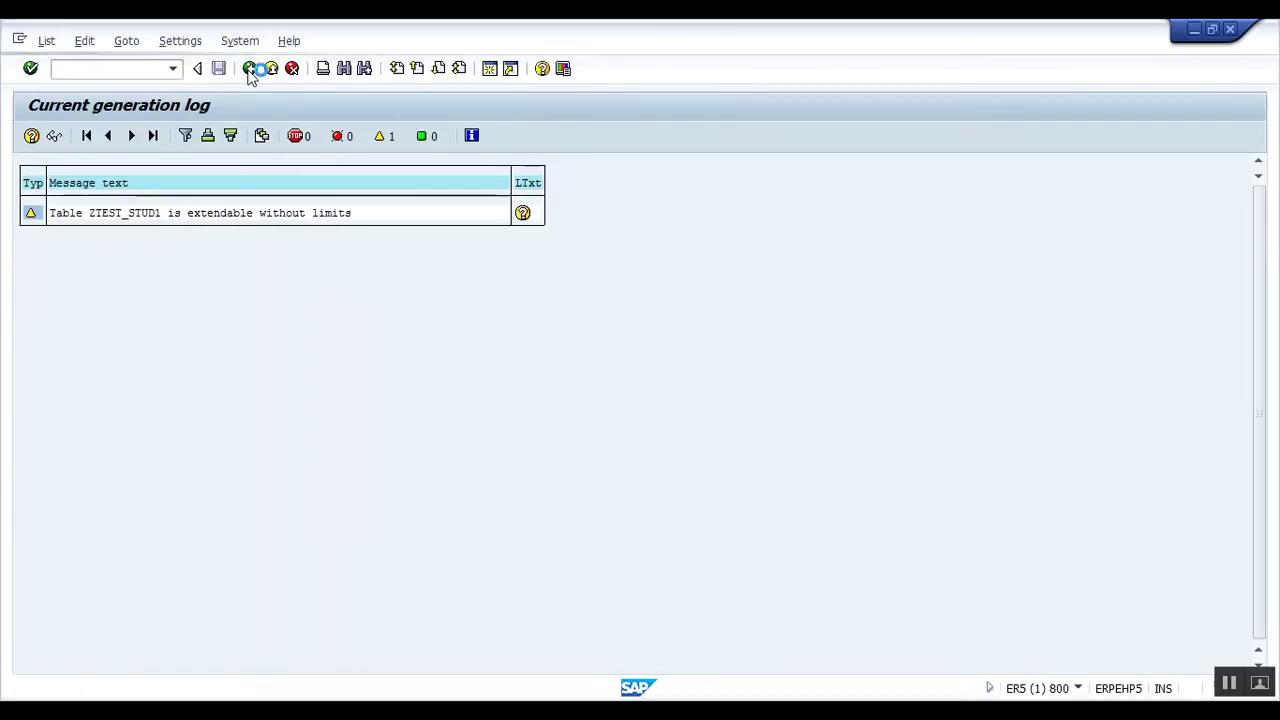
click(250, 70)
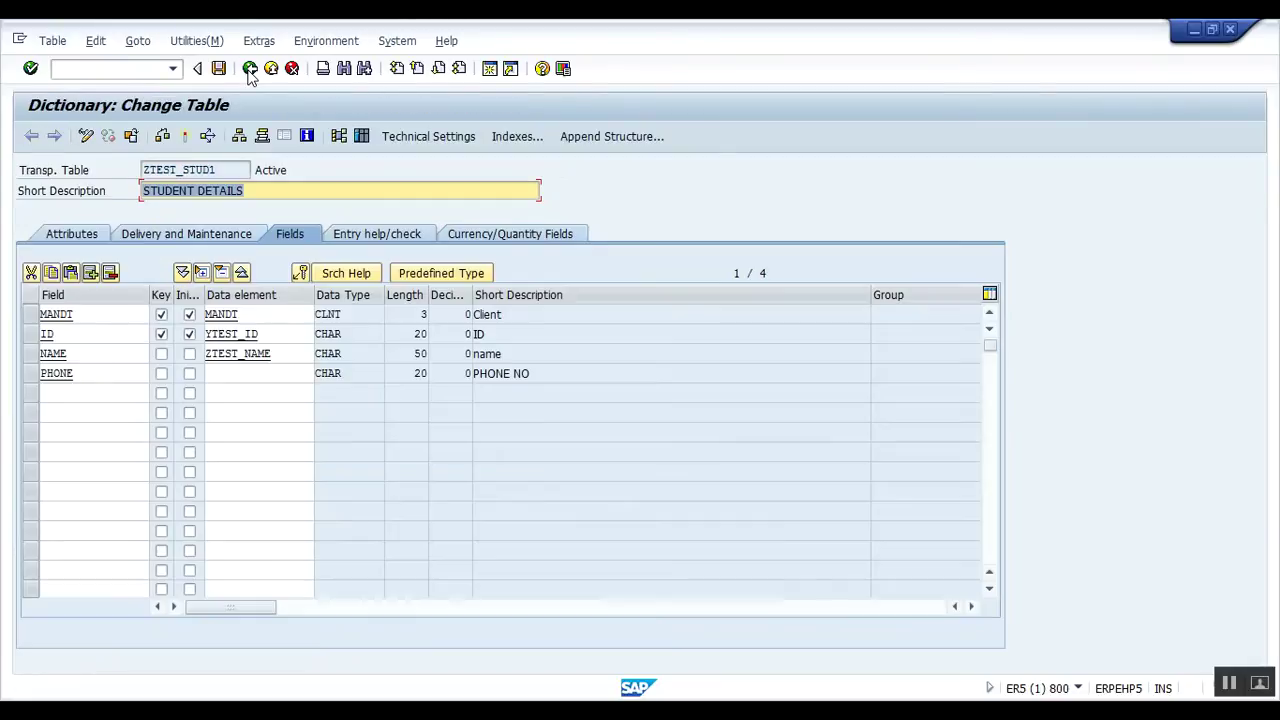
Start transaction SM30 in a new session and open table ZTEST_STUD1 for maintenance.
click(128, 70)
text(/OSM)
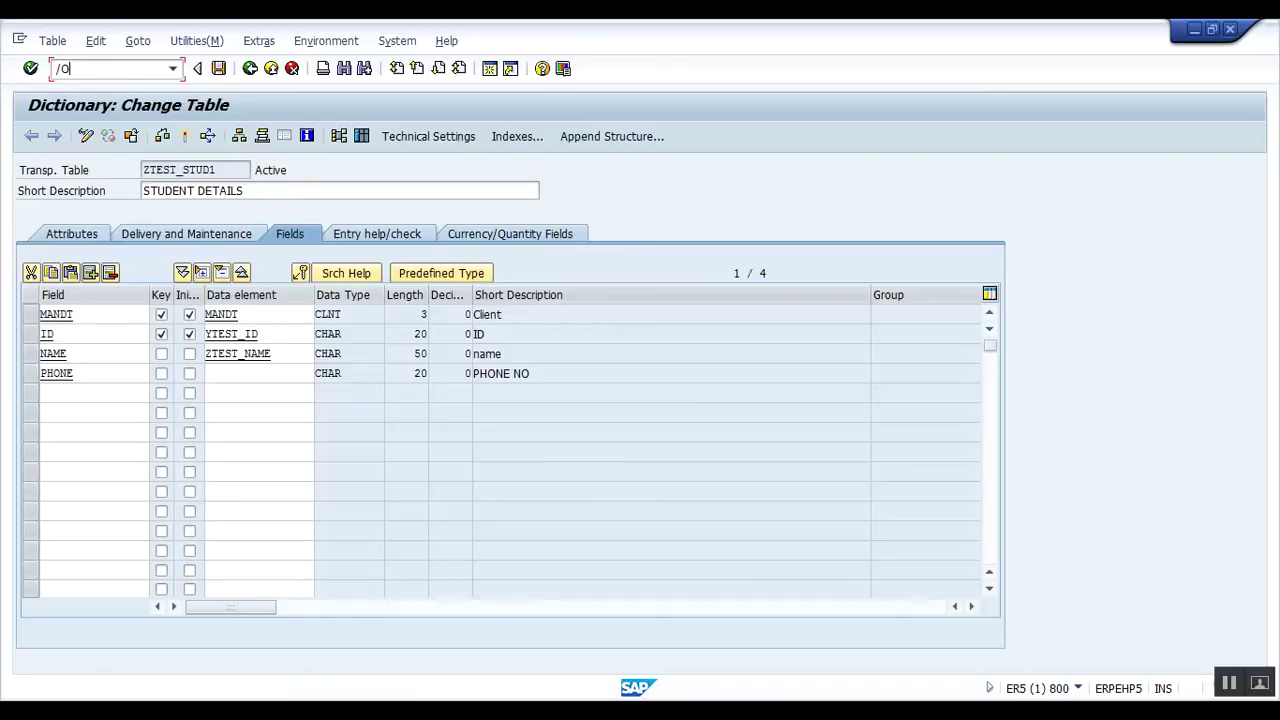
text(30)
key(Return)
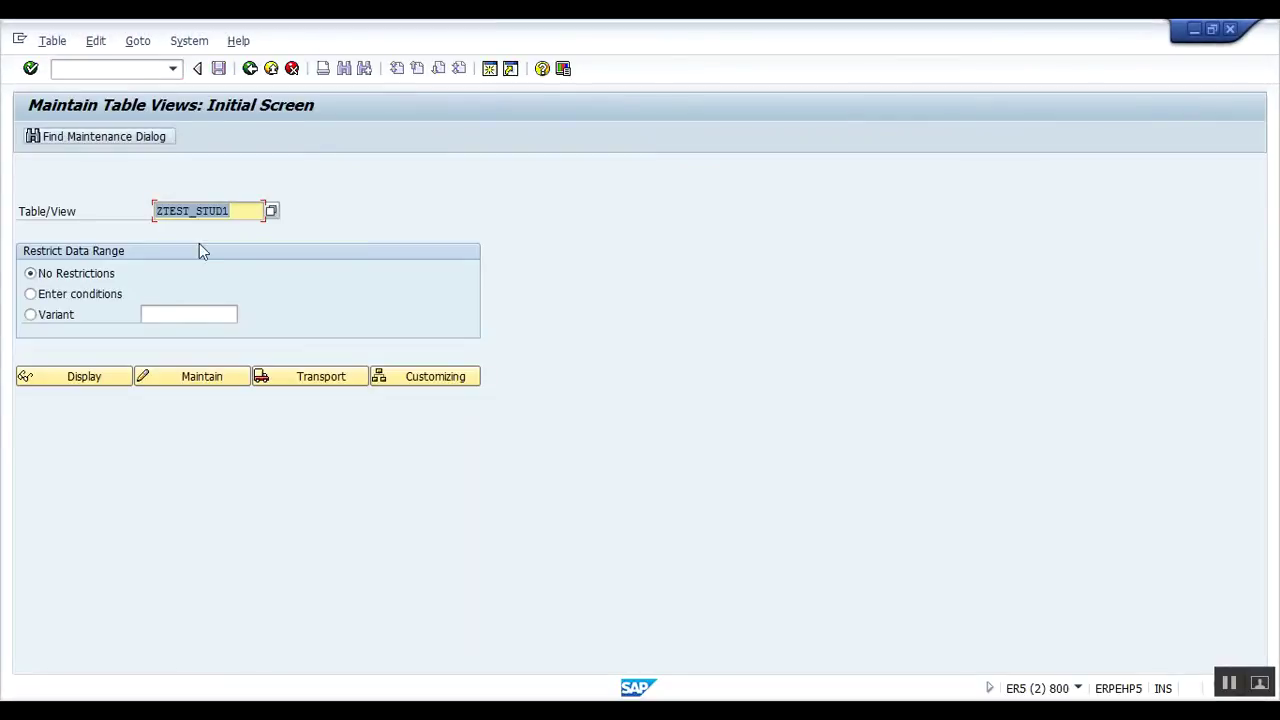
click(250, 211)
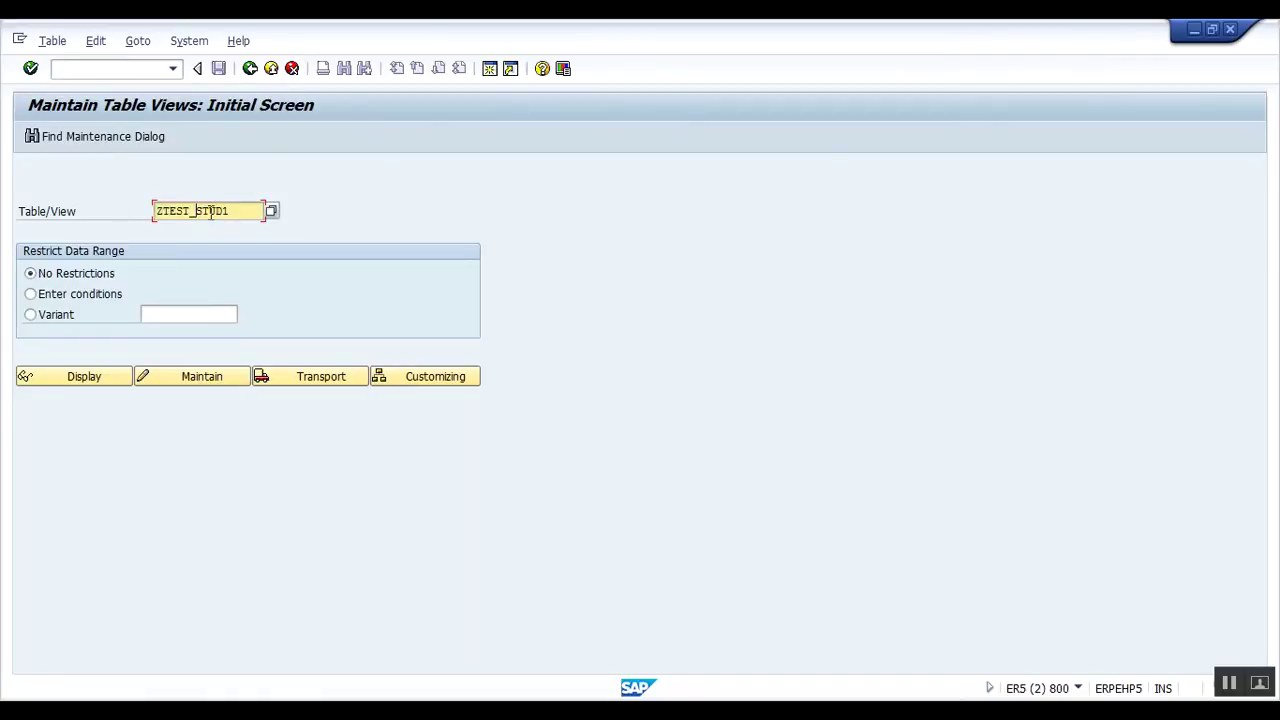
click(244, 211)
click(195, 383)
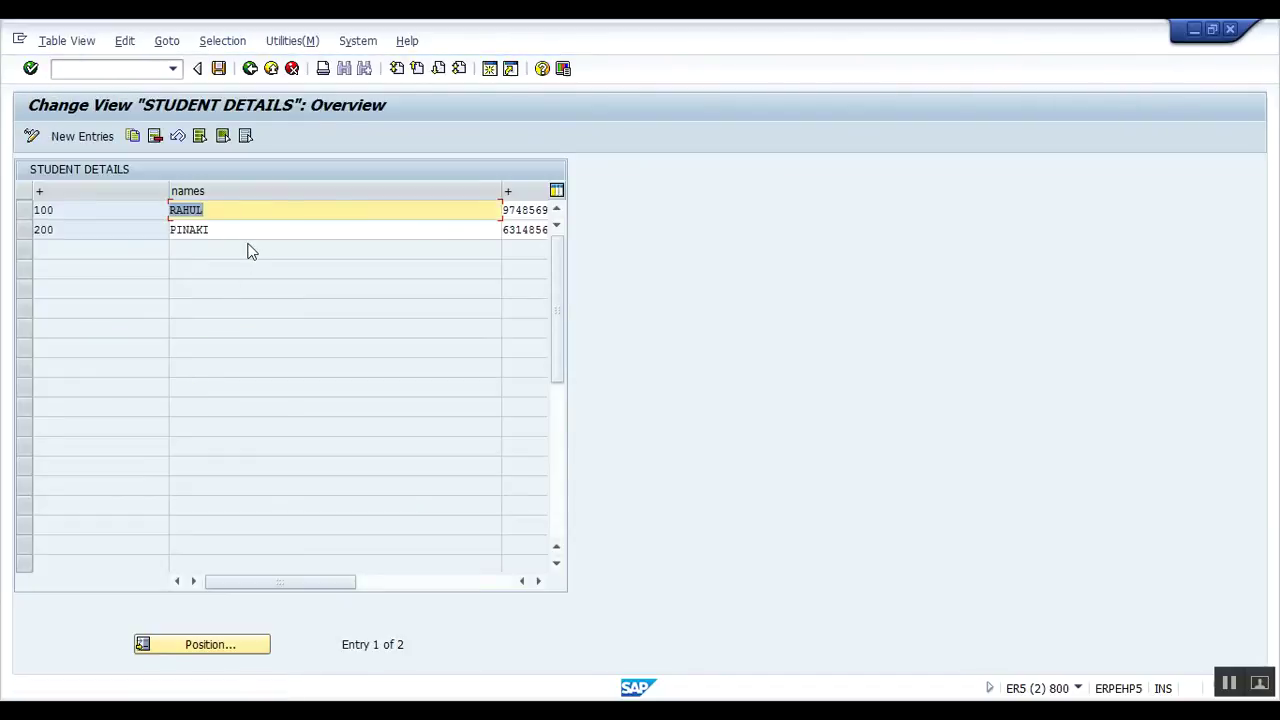
Add a new entry with ID 500, the student's name and phone number, and save it.
click(200, 231)
click(200, 210)
click(86, 140)
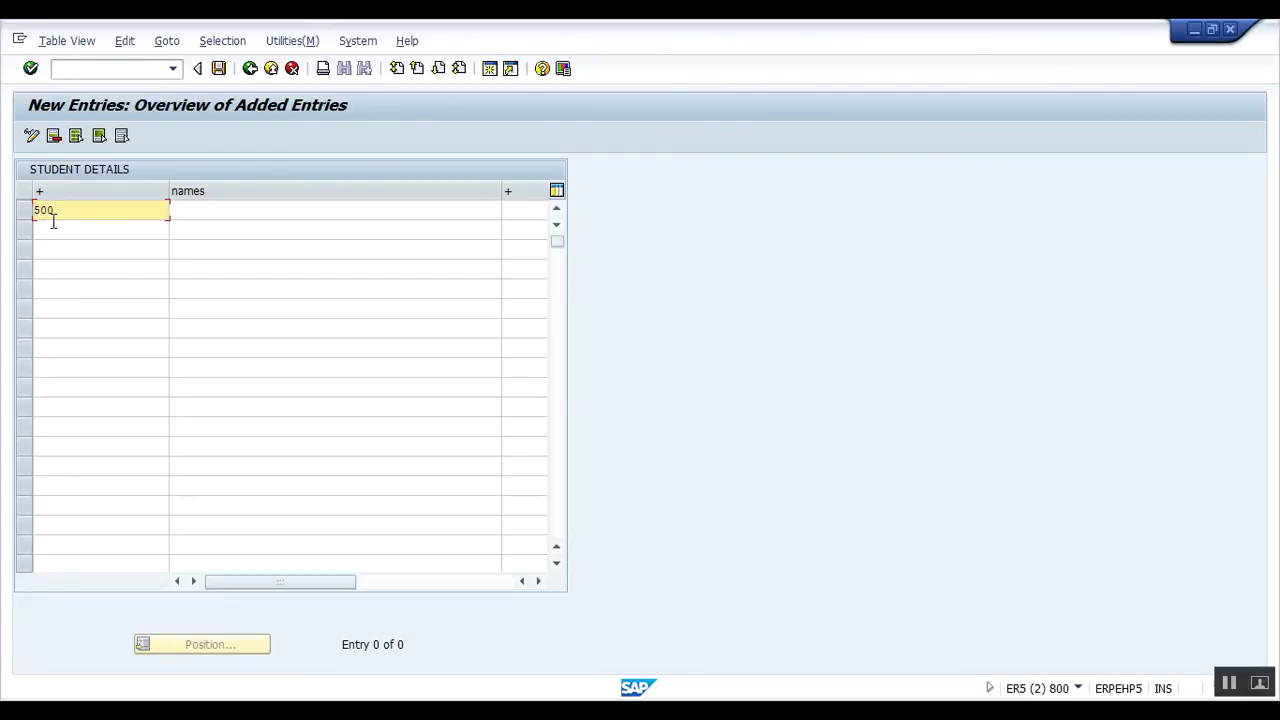
key(Tab)
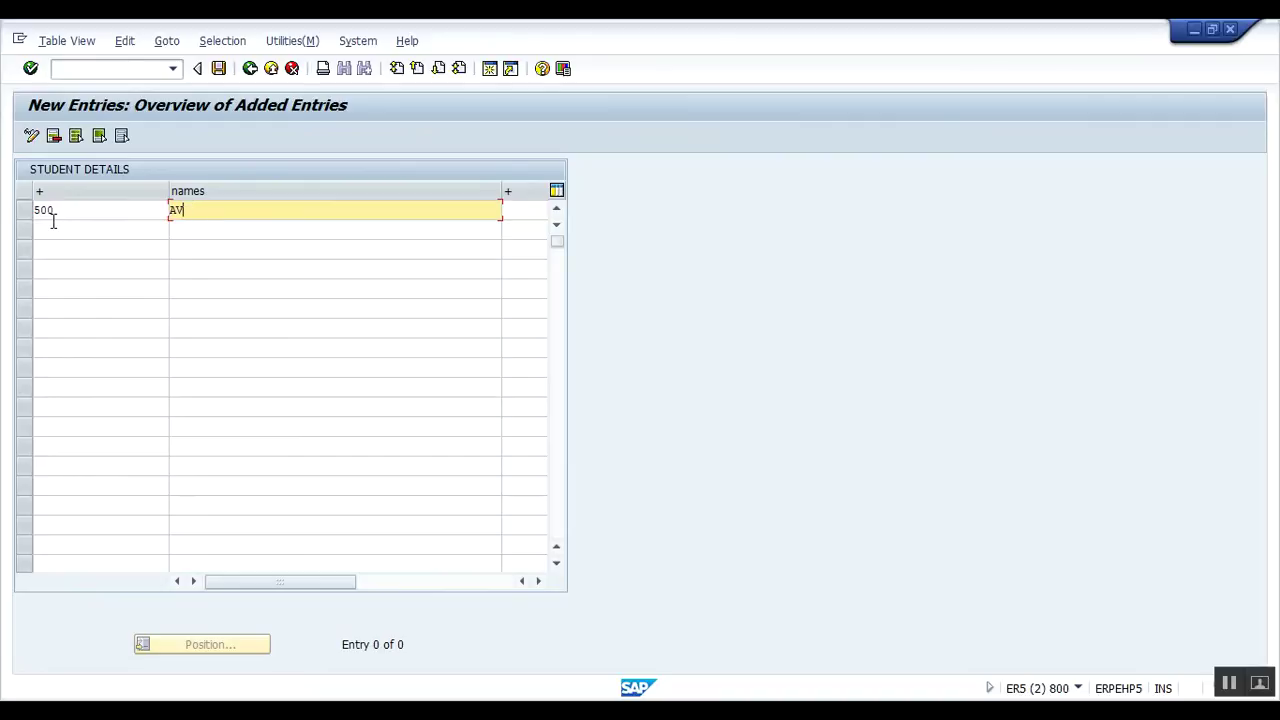
key(Tab)
text(974)
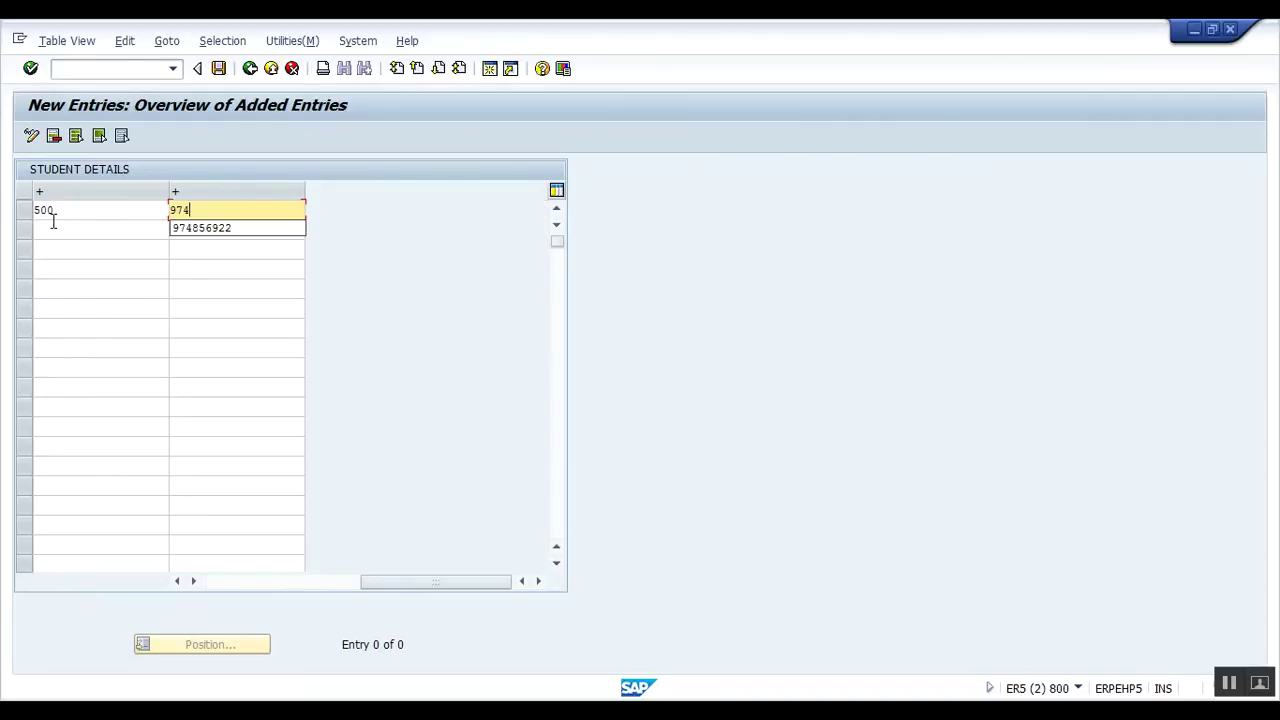
text(85624)
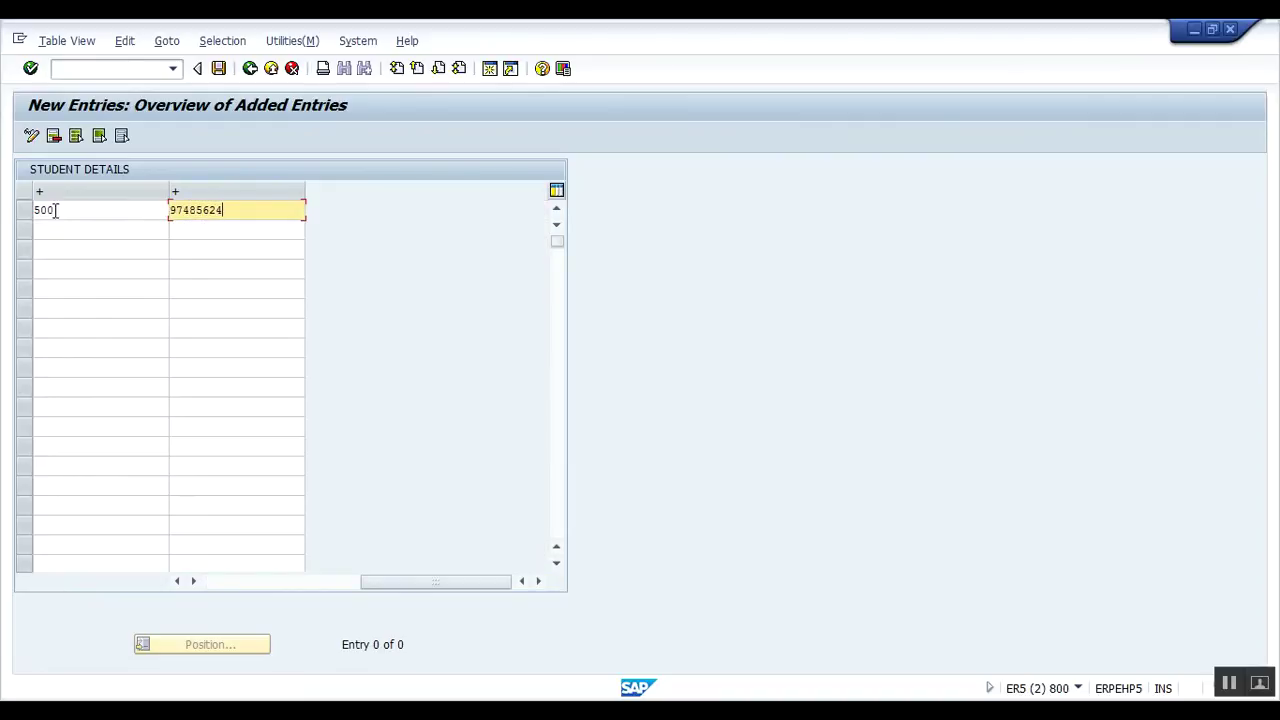
key(ctrl+s)
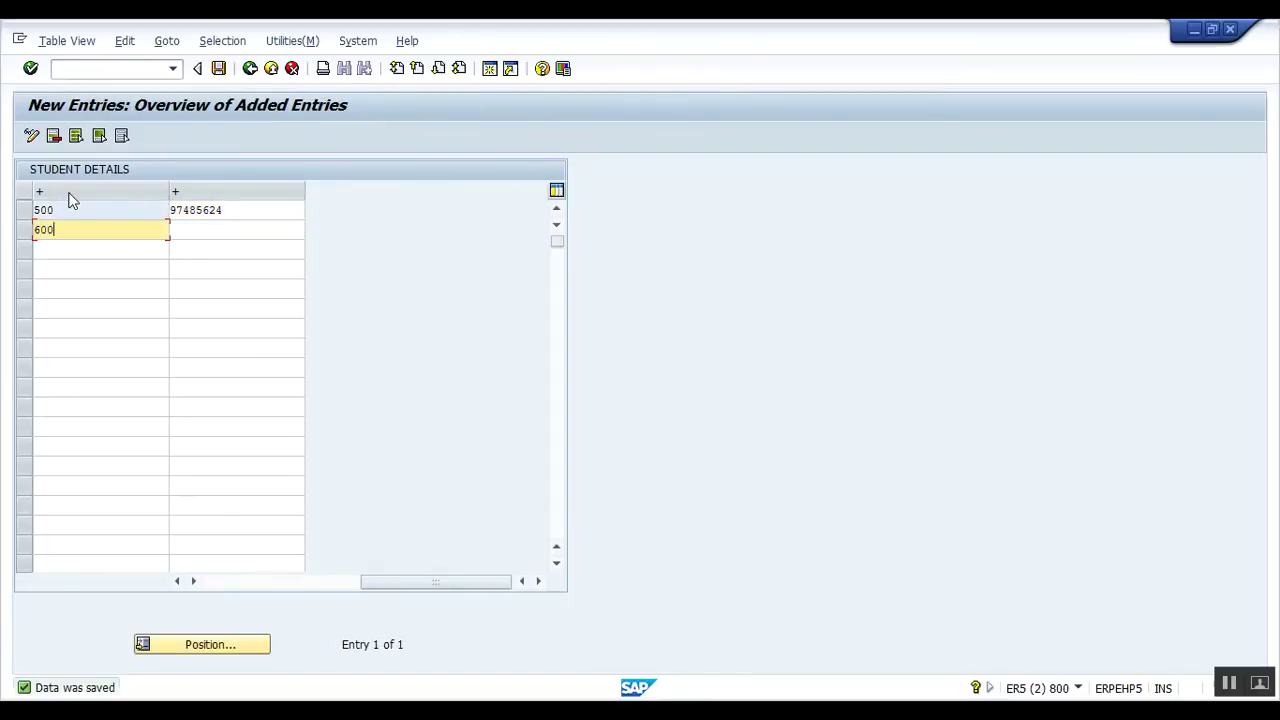
Add a second entry with ID 600, the student's name and phone number, save it and check the names column.
key(Tab)
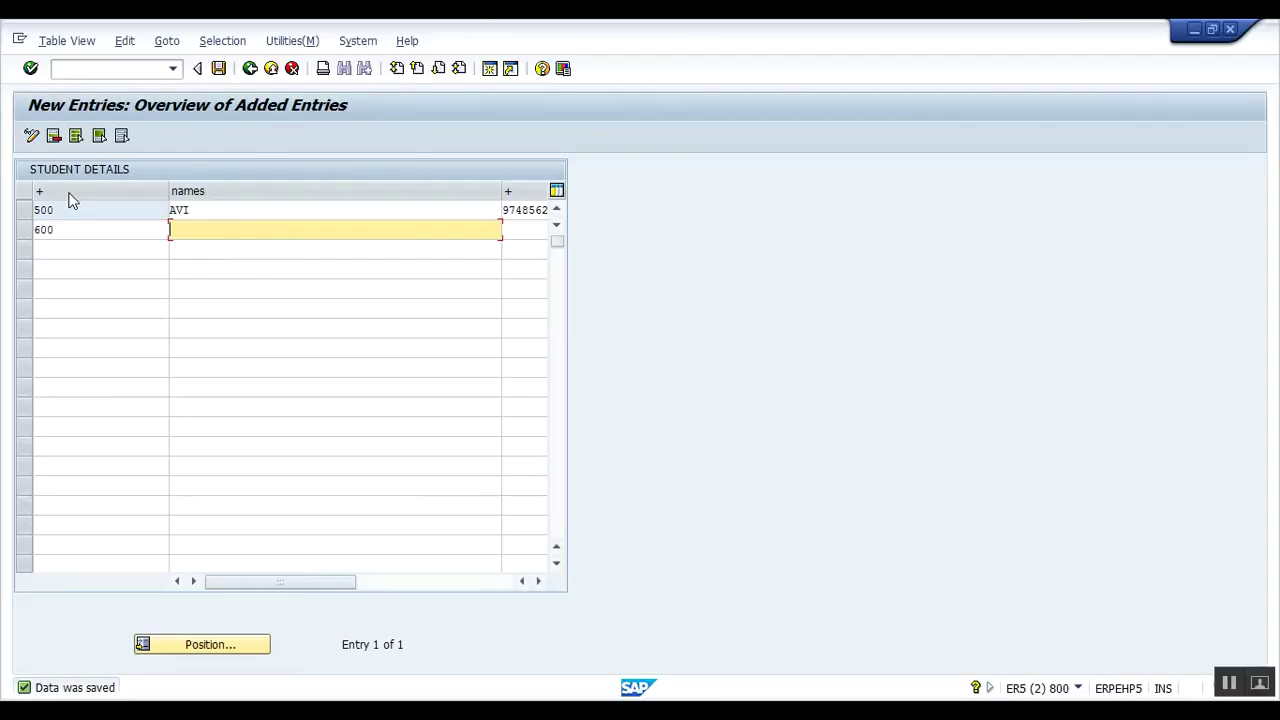
key(Tab)
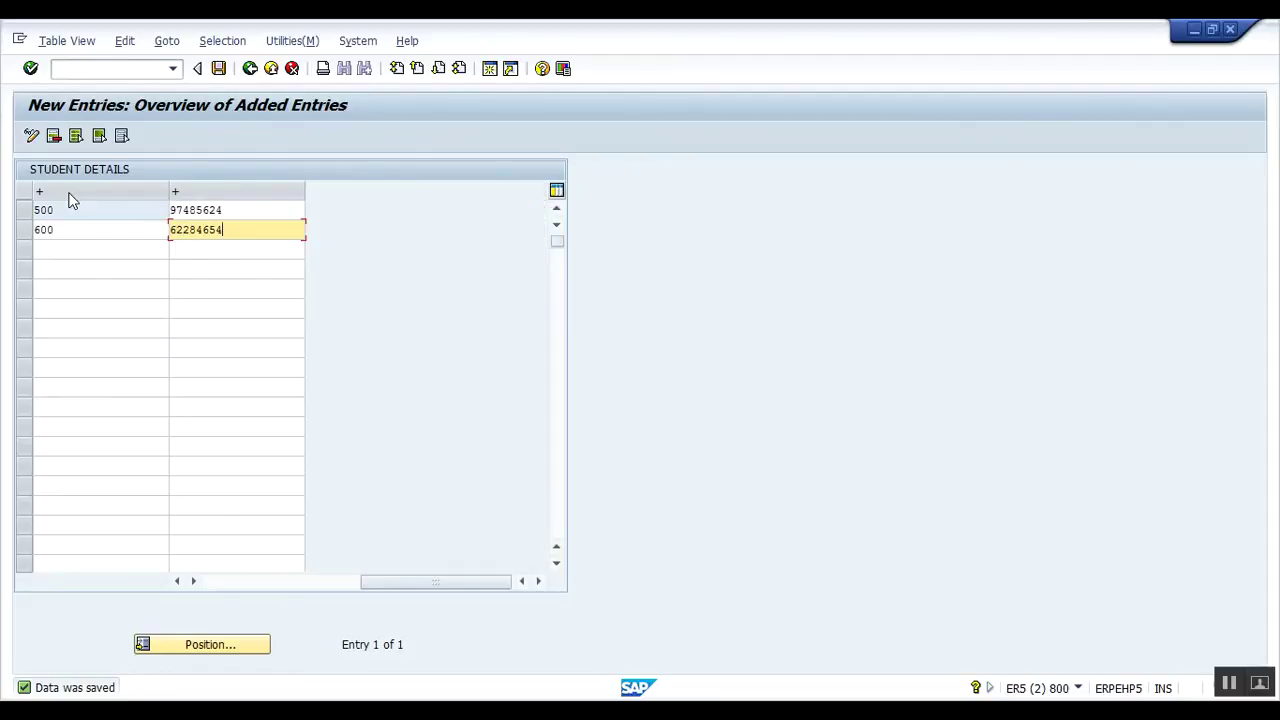
click(55, 138)
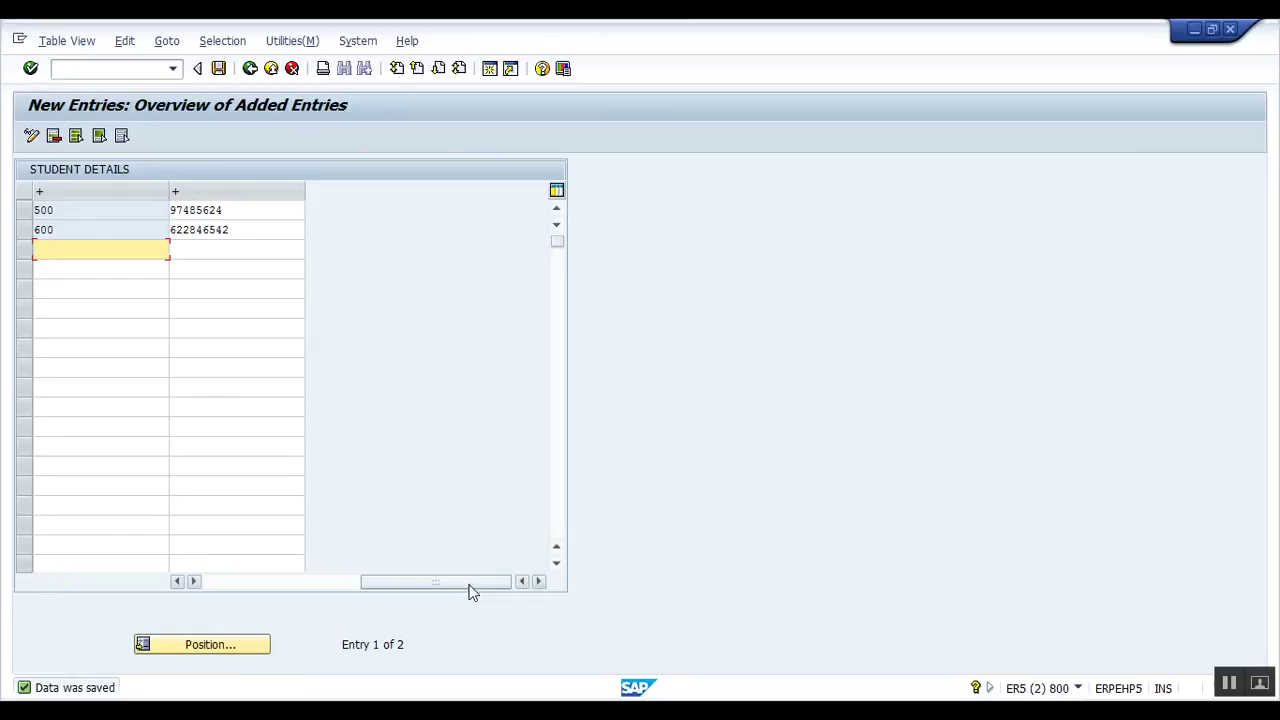
mouse_move(471, 581)
mouse_down()
mouse_move(314, 581)
mouse_move(463, 600)
mouse_up()
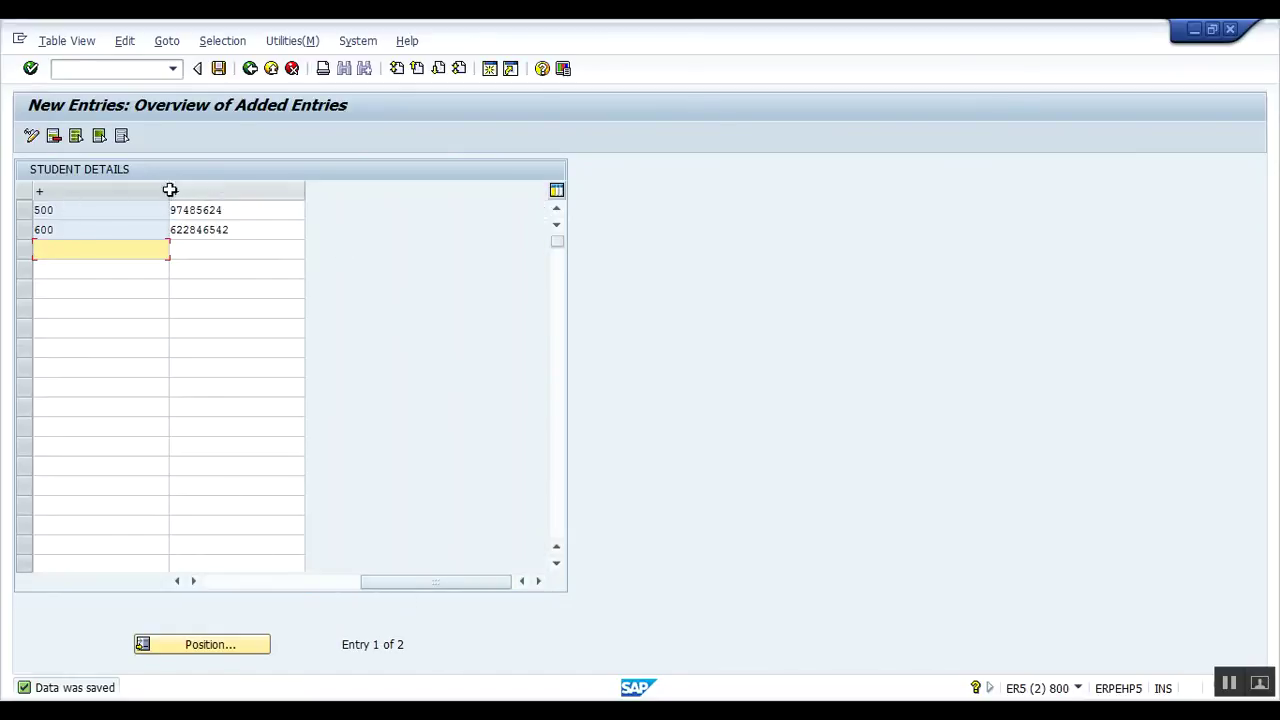
drag(386, 584, 230, 584)
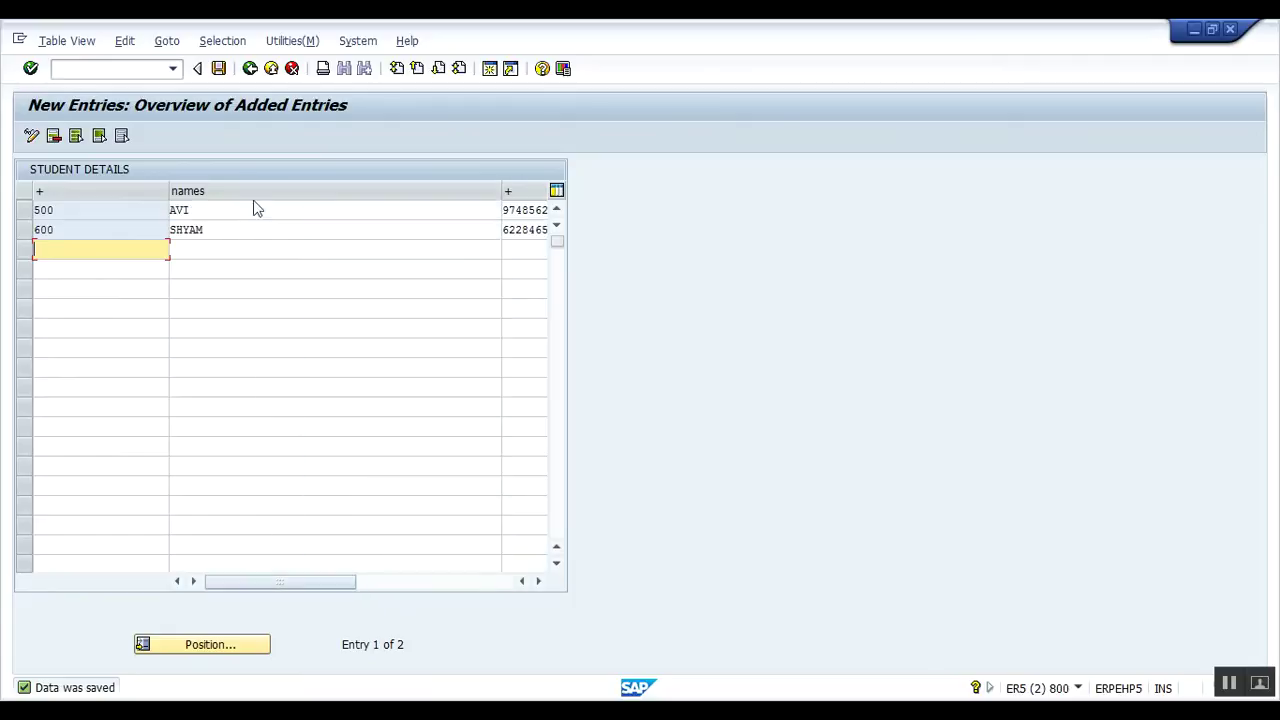
Leave the table maintenance entries, switch to the ZTEST_STUD1 definition session and open the field labels of data element YTEST_ID.
click(250, 70)
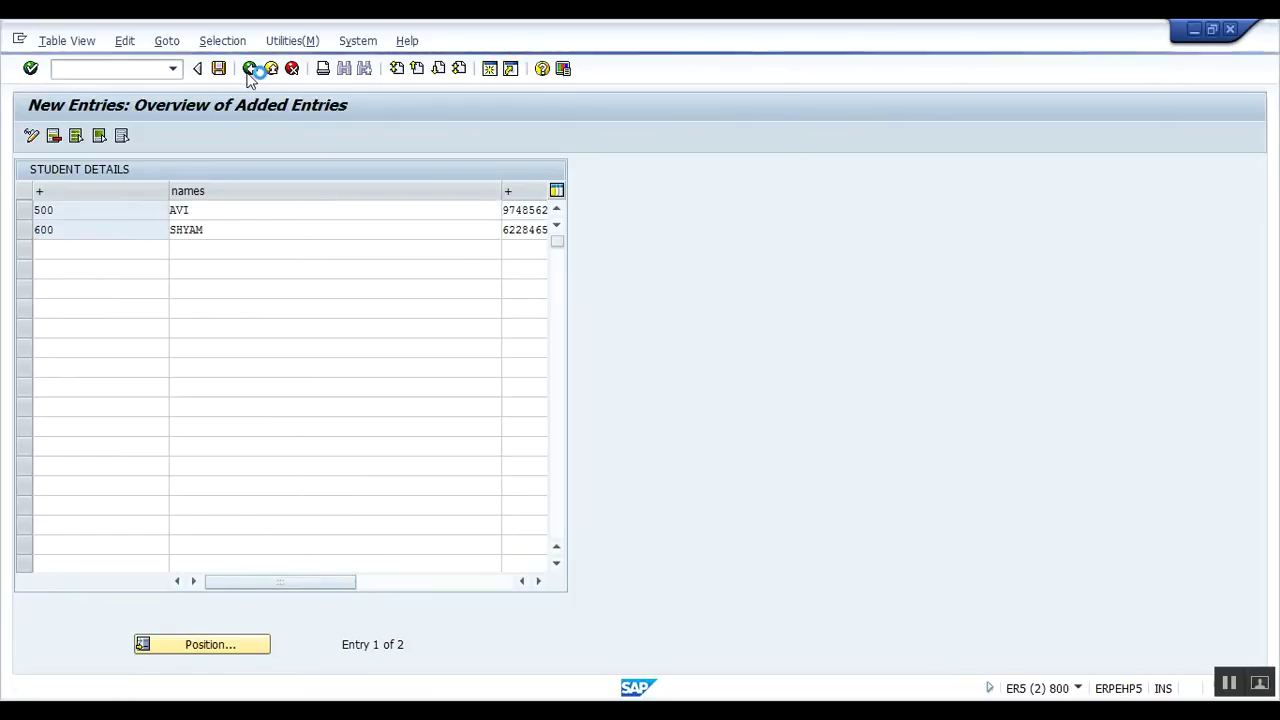
click(250, 69)
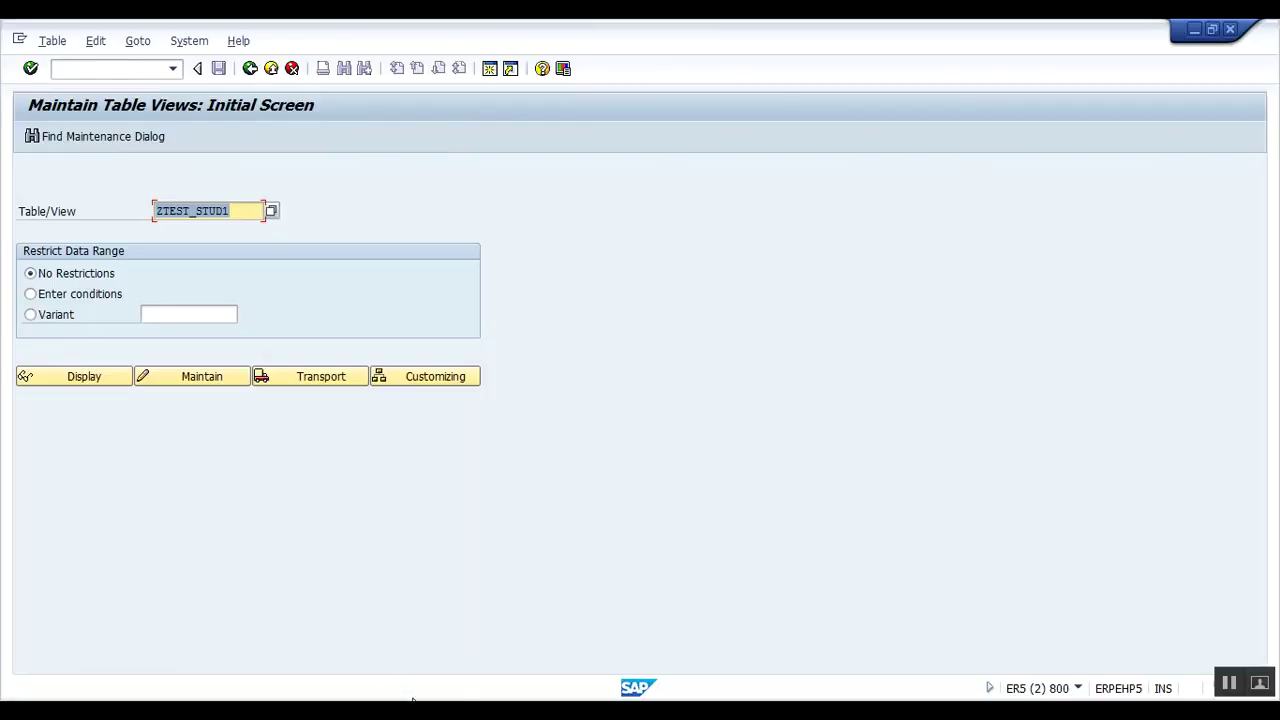
click(512, 652)
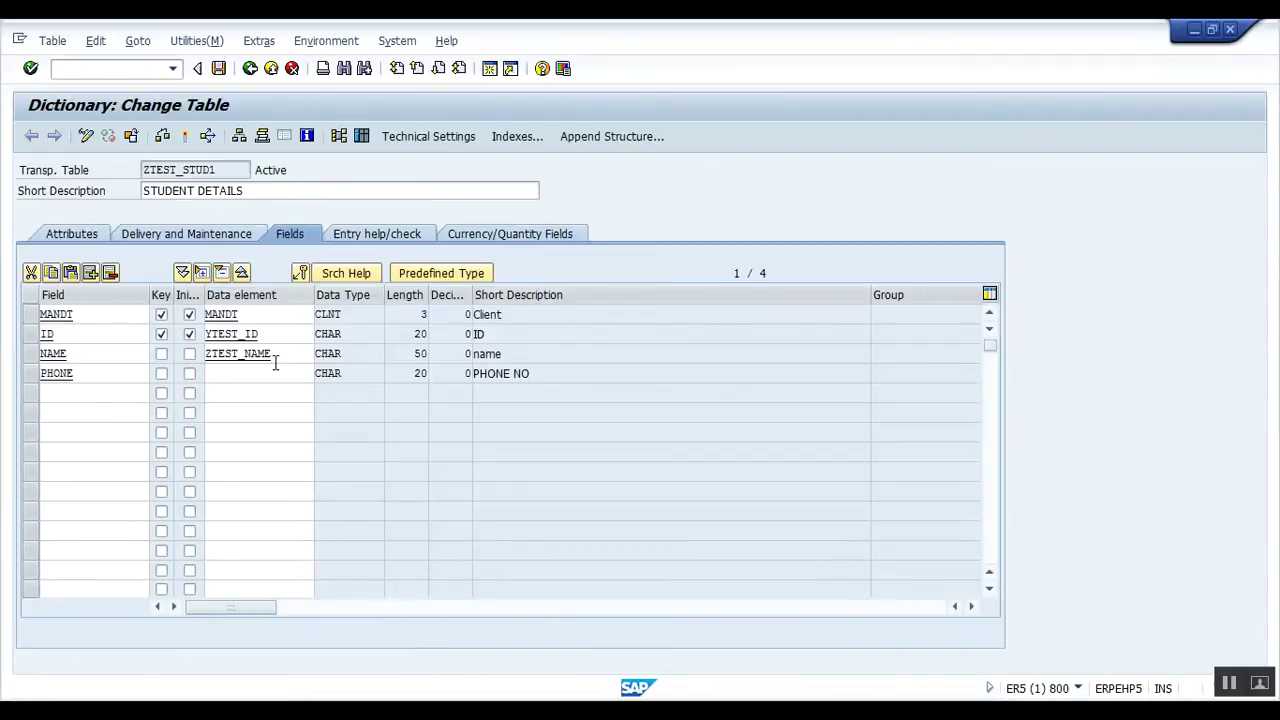
double_click(265, 333)
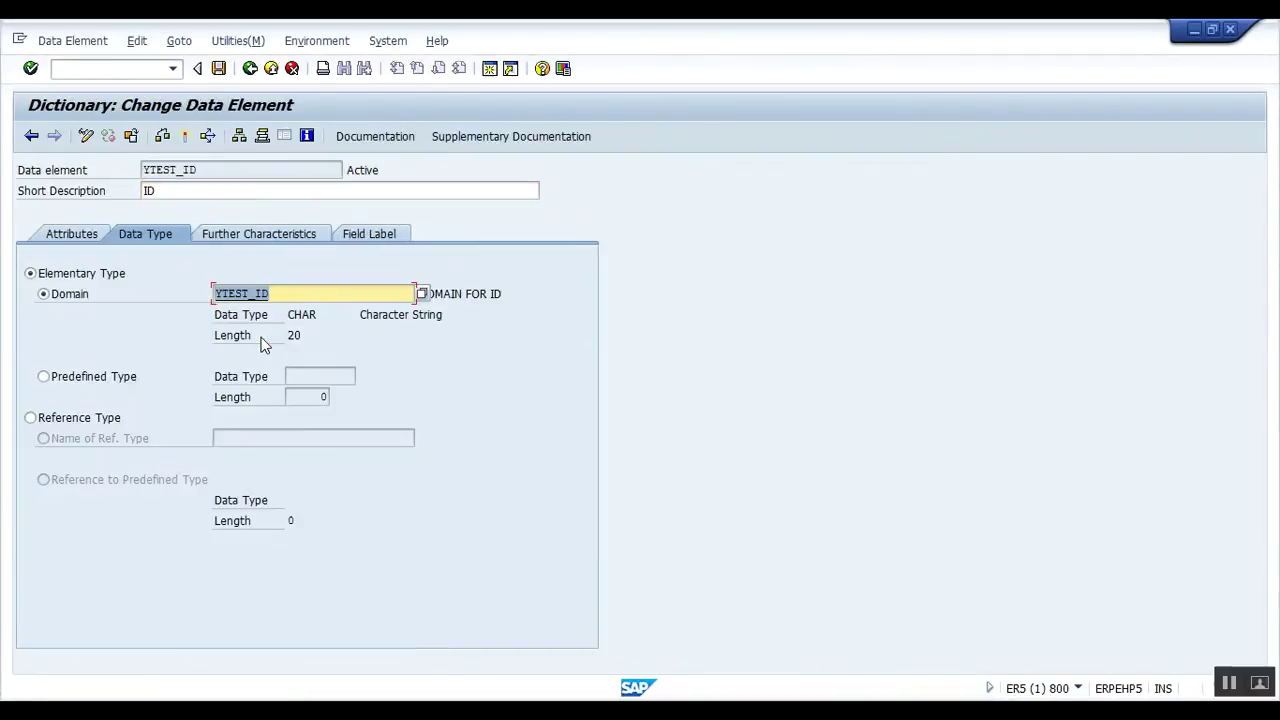
click(397, 234)
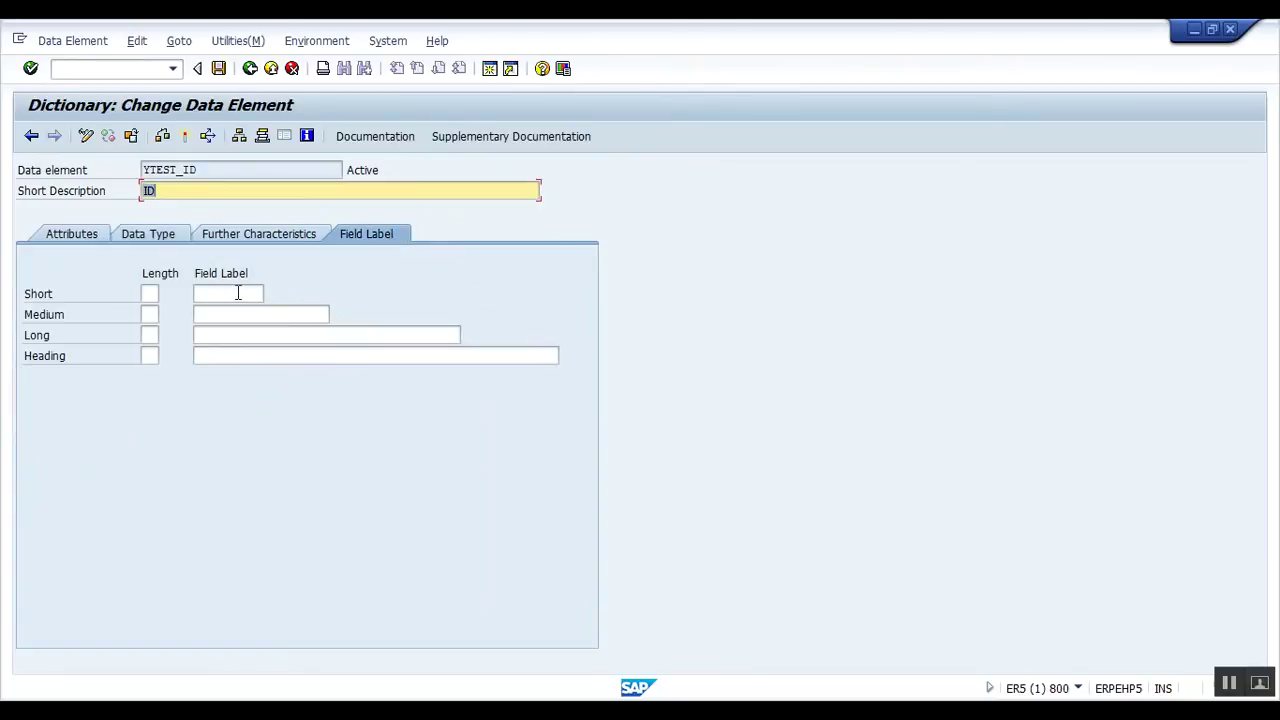
Set the short, medium, long and heading field labels of data element YTEST_ID to ID and save it.
click(238, 293)
text(ID)
key(Tab)
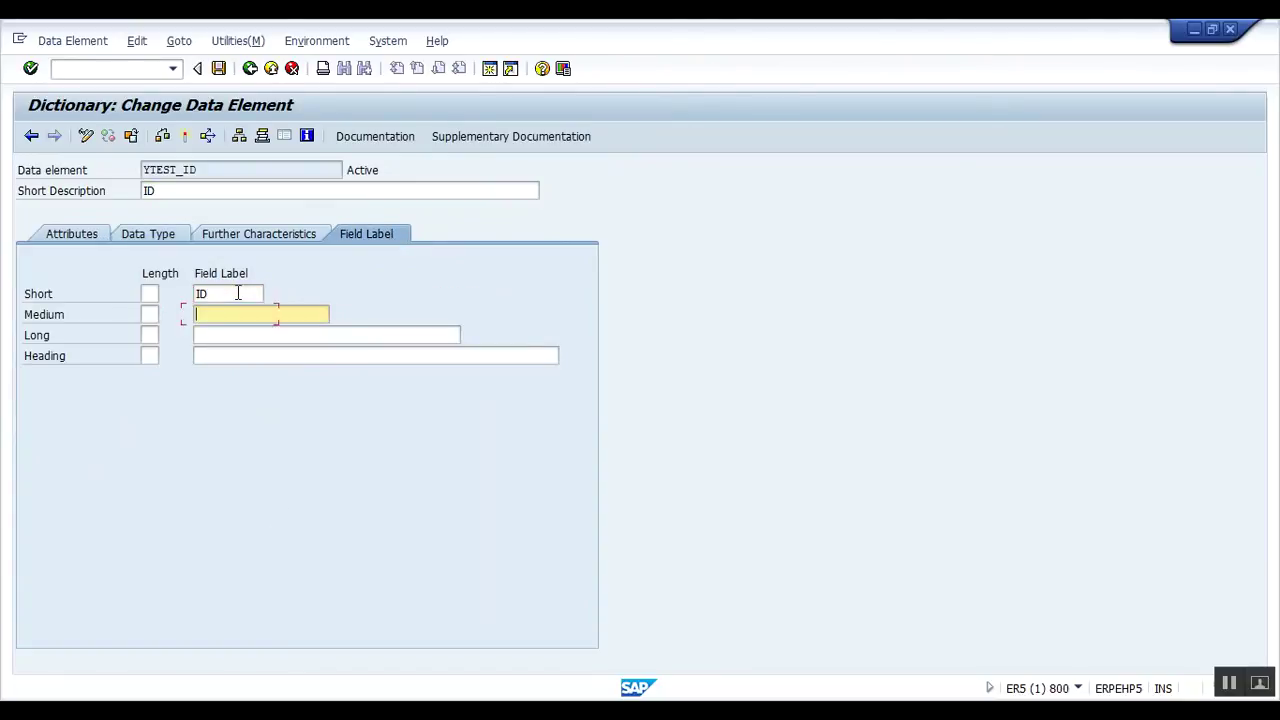
text(ID)
key(Tab)
text(ID)
key(Tab)
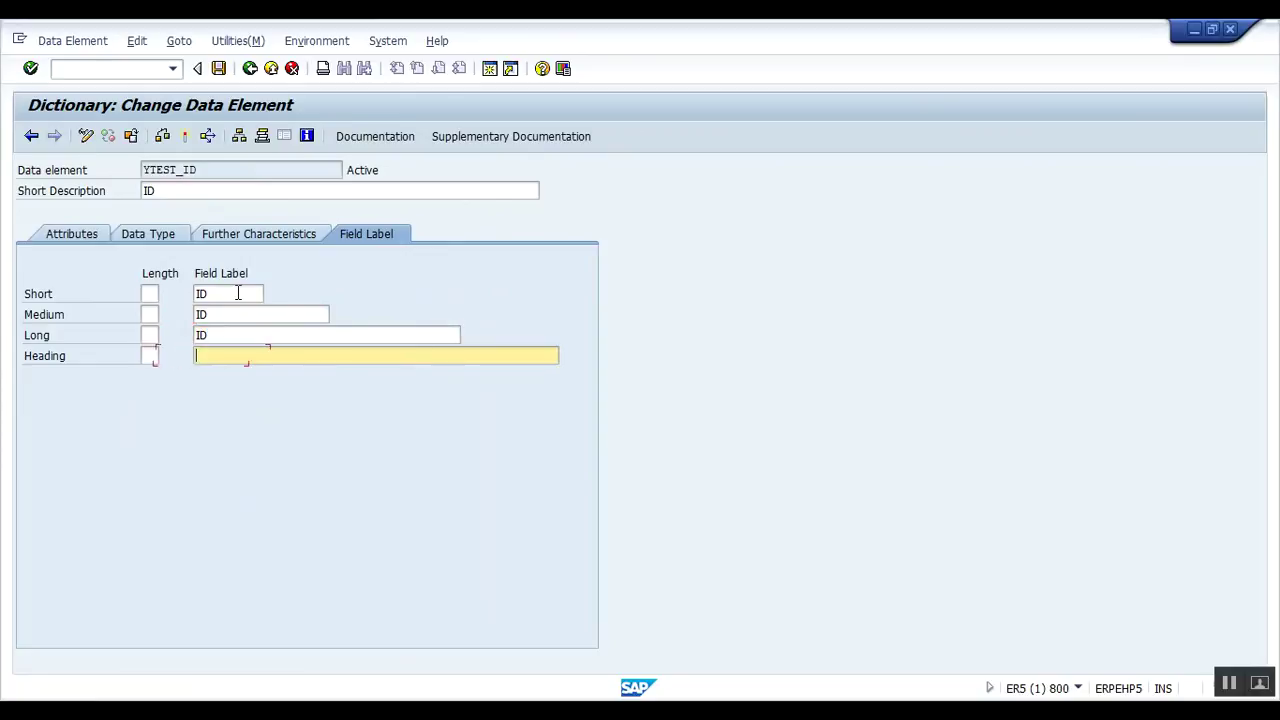
key(ctrl+s)
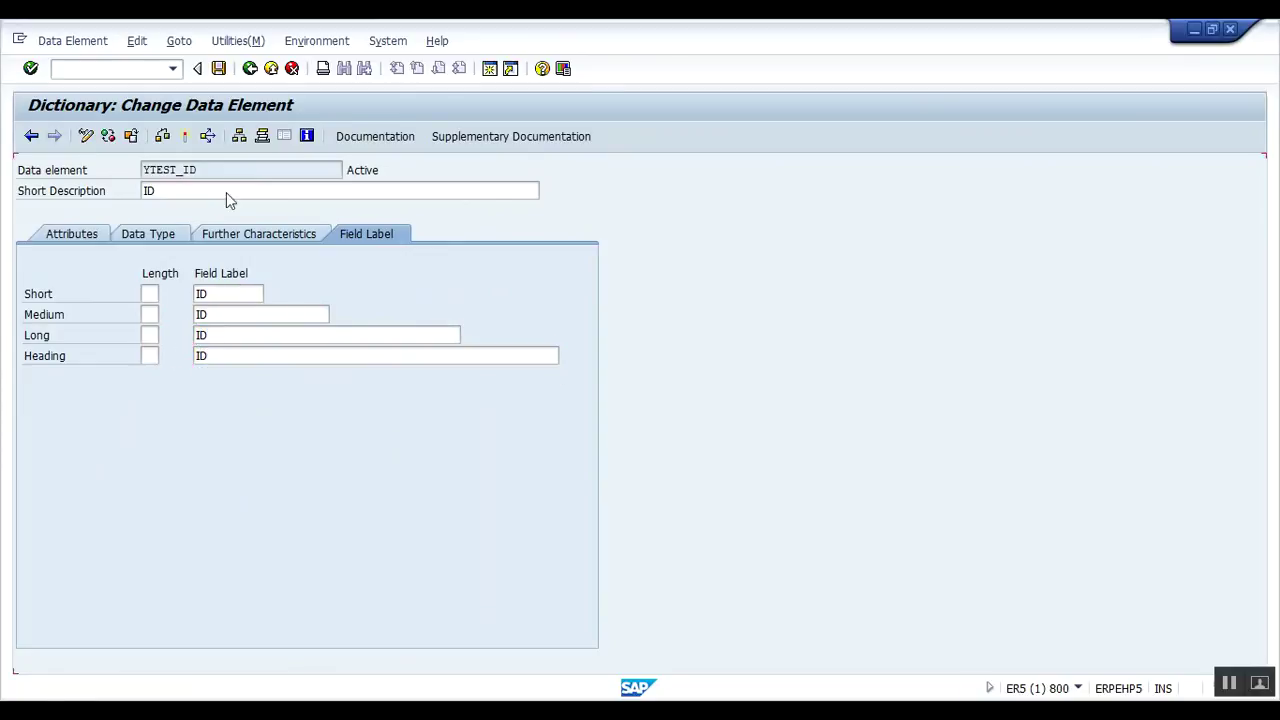
Activate data element YTEST_ID from the inactive objects and return to the ZTEST_STUD1 table definition.
click(184, 137)
key(Return)
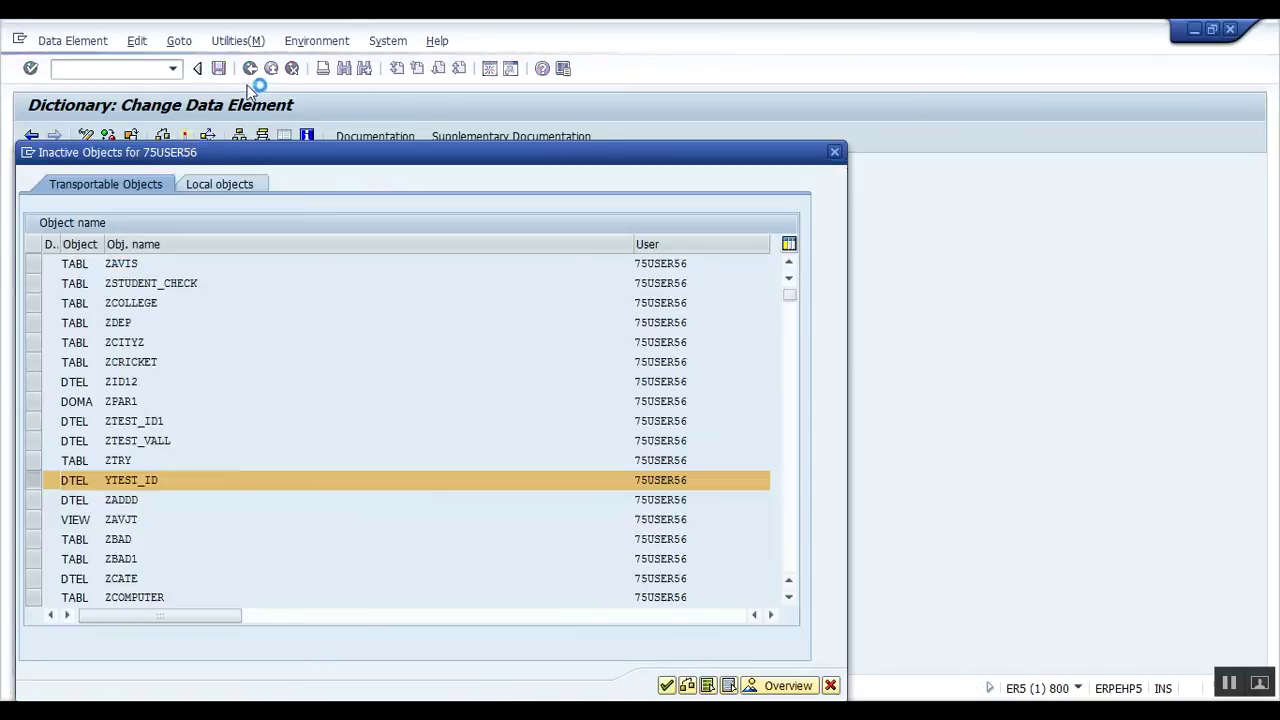
click(250, 68)
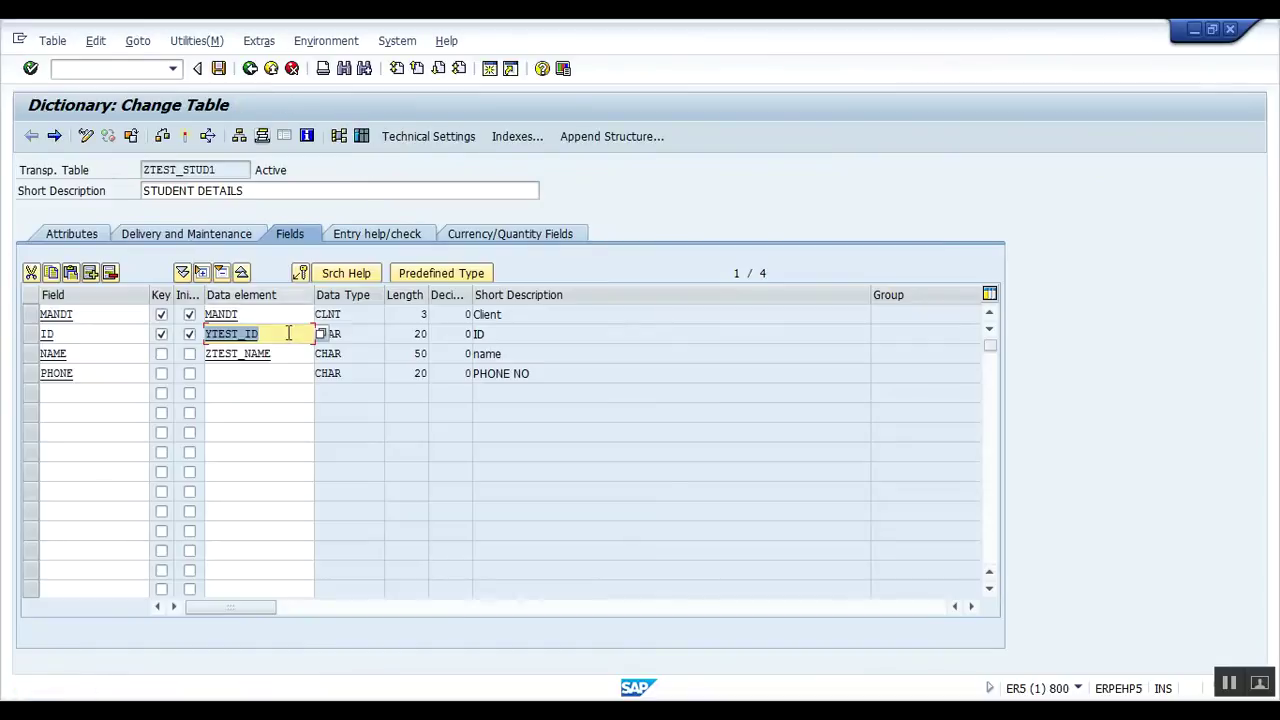
Check the PHONE field and its data element assignment in the table definition.
click(287, 379)
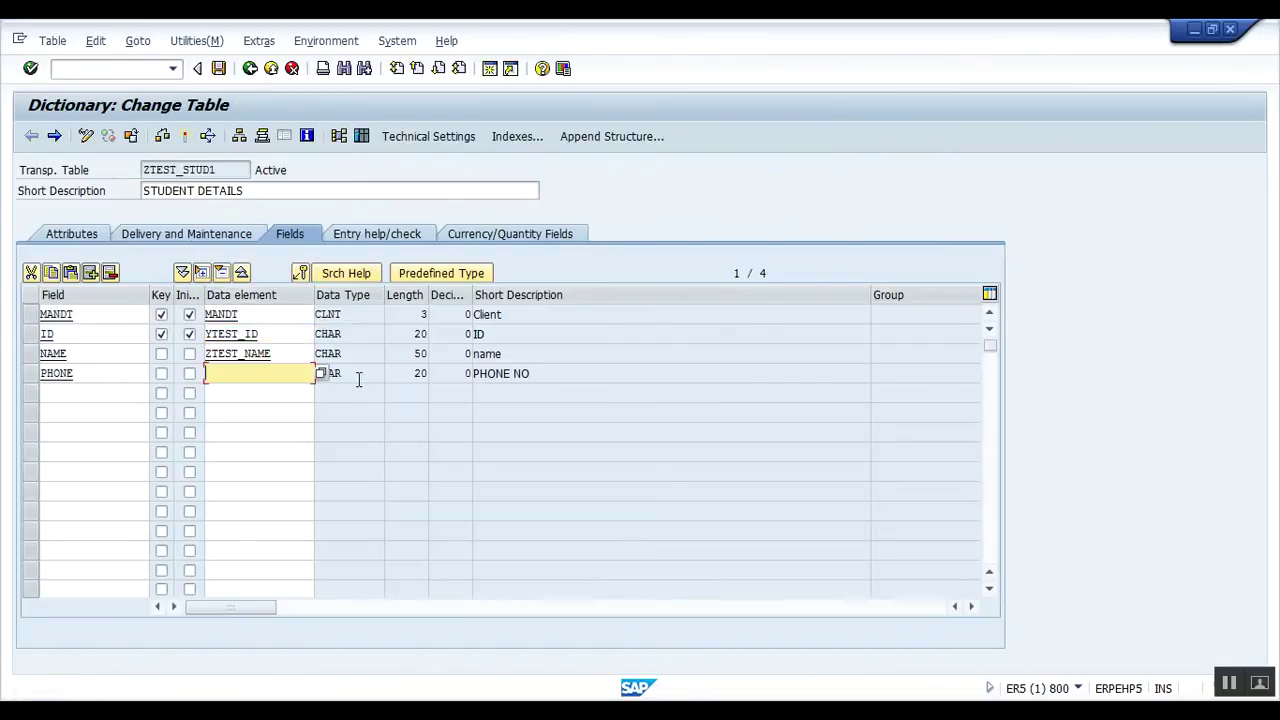
click(141, 373)
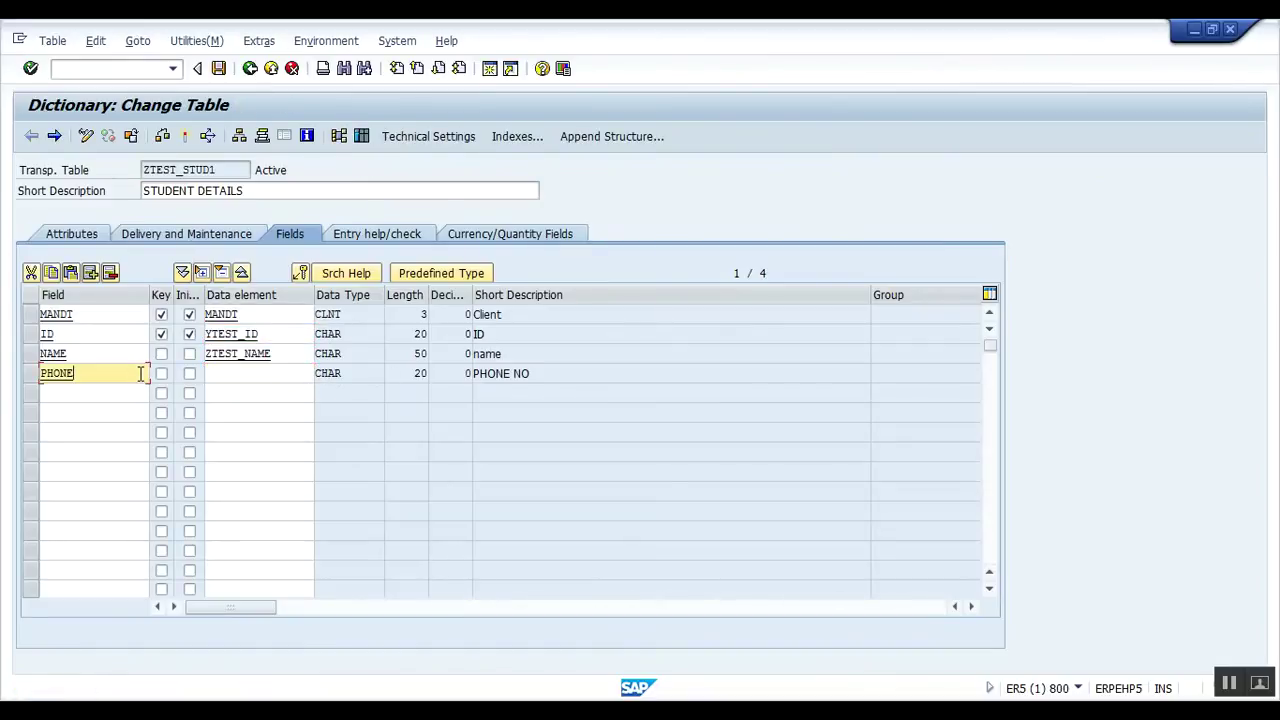
click(237, 381)
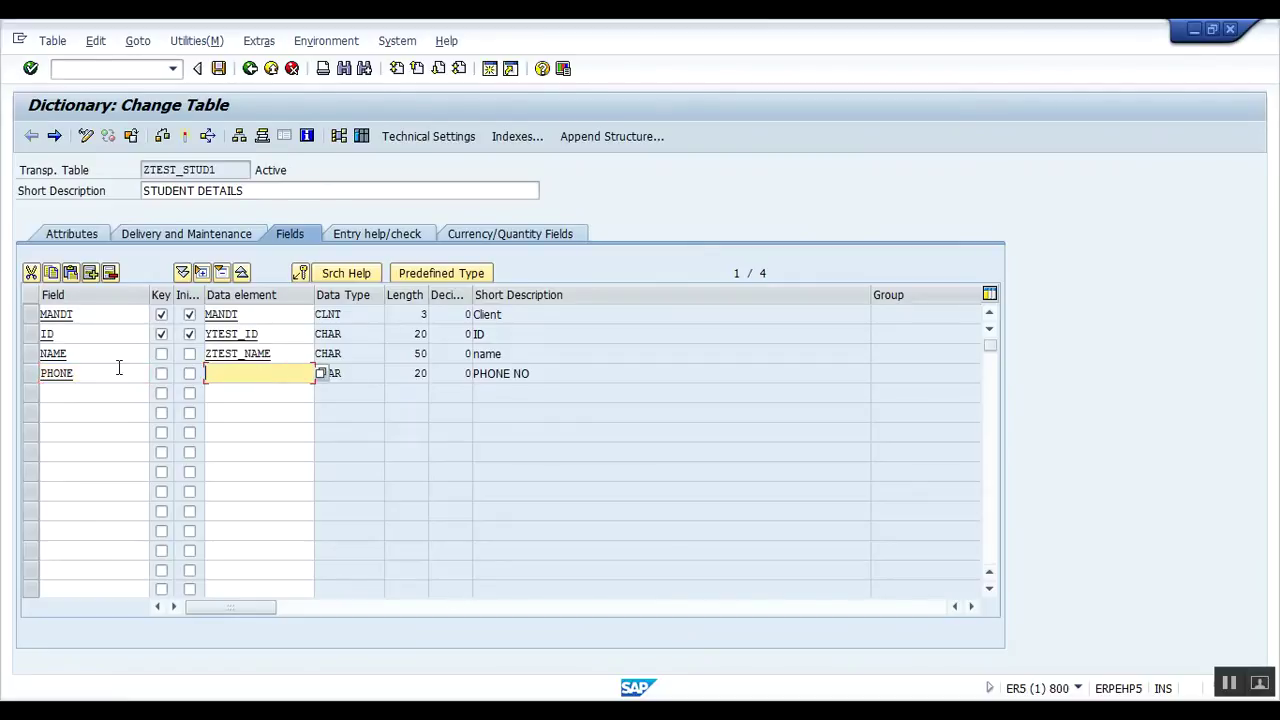
click(122, 368)
click(235, 380)
click(122, 374)
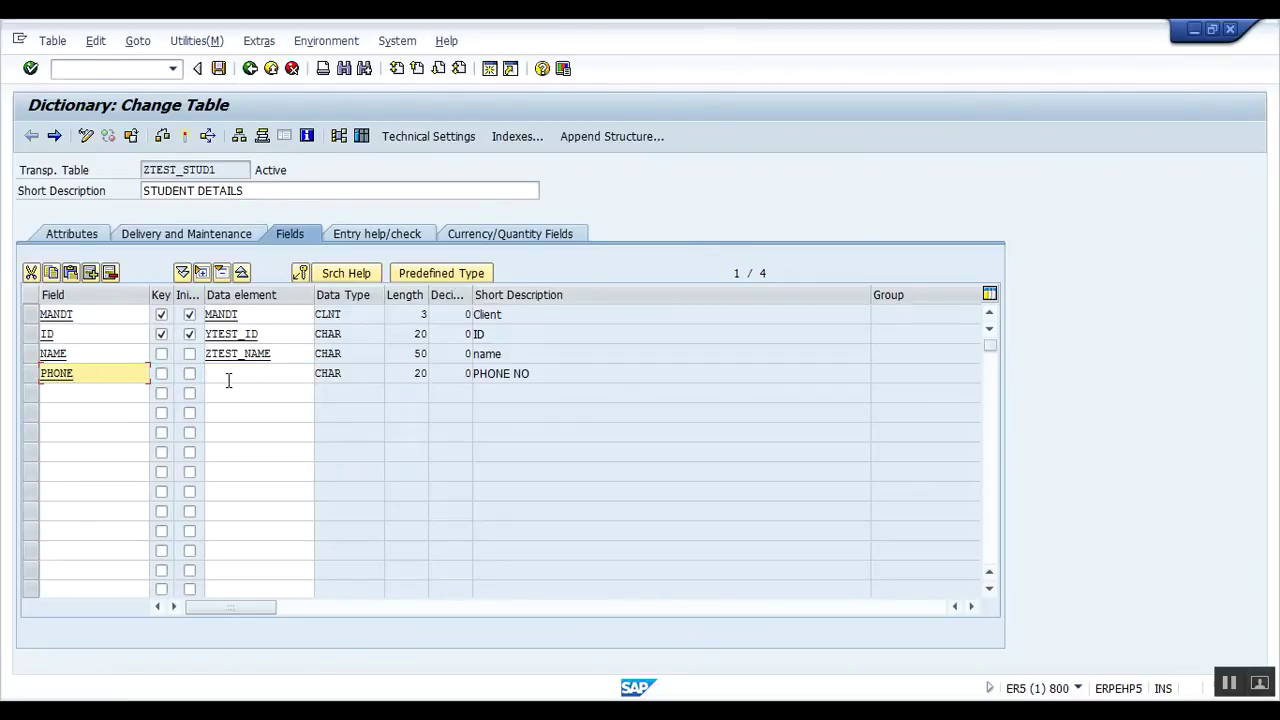
click(229, 380)
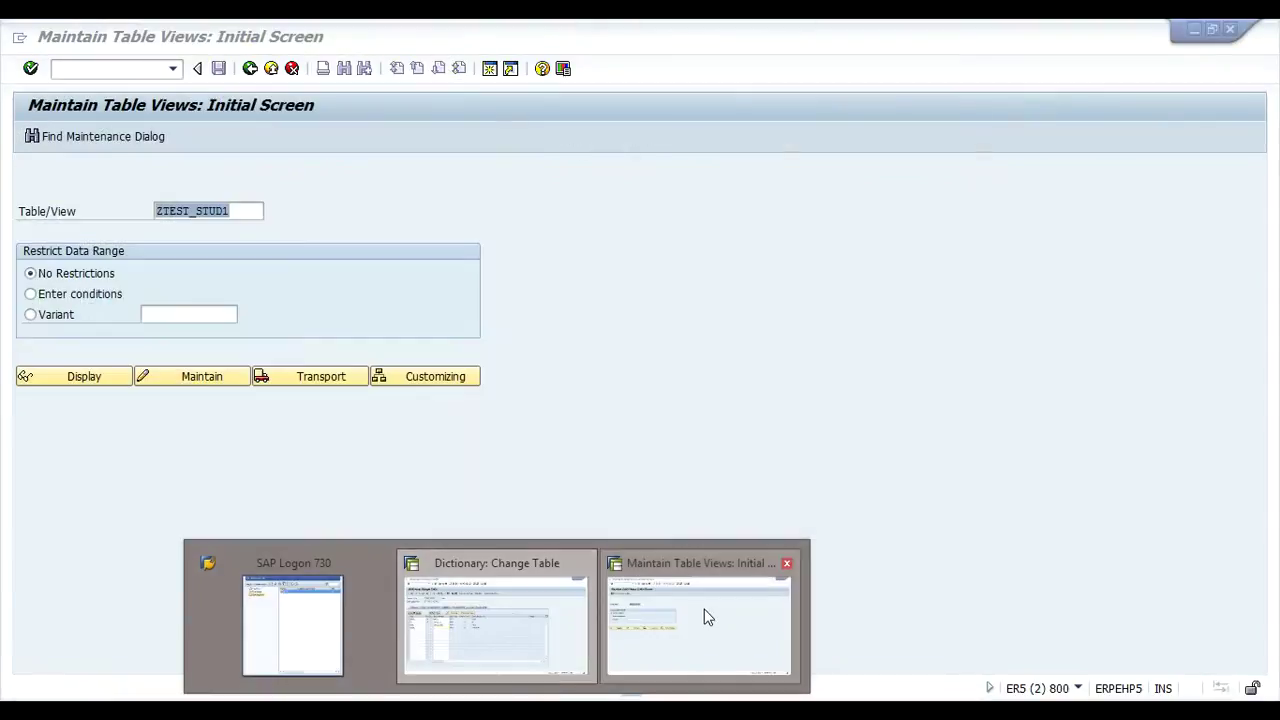
Switch to the SM30 session, open ZTEST_STUD1 for maintenance to check its column headings, and go back to the initial screen.
click(705, 616)
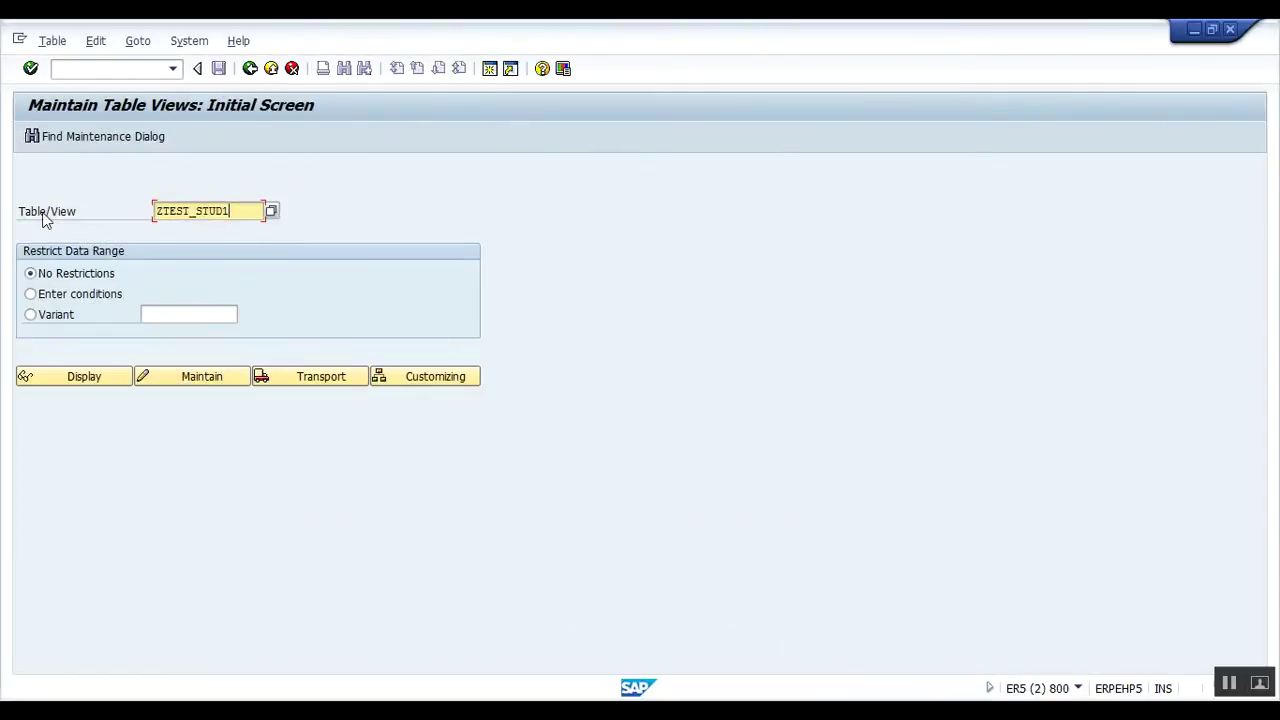
click(210, 376)
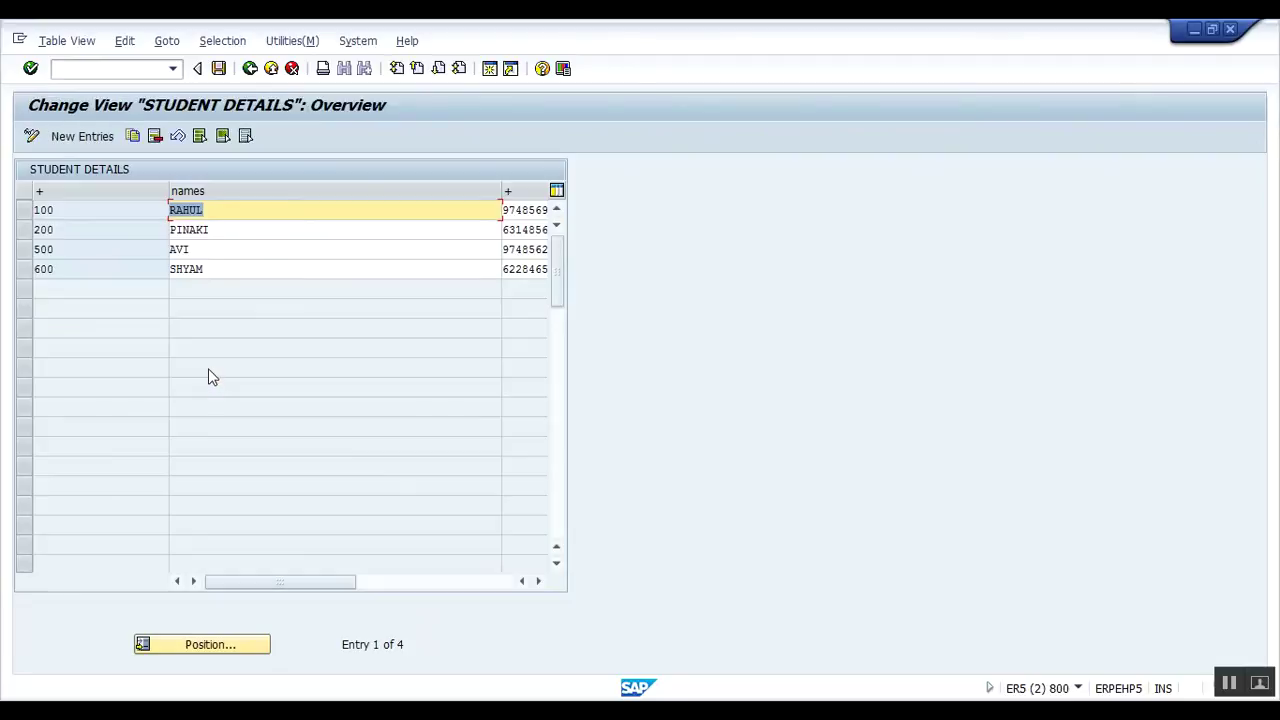
drag(430, 591, 457, 586)
click(247, 69)
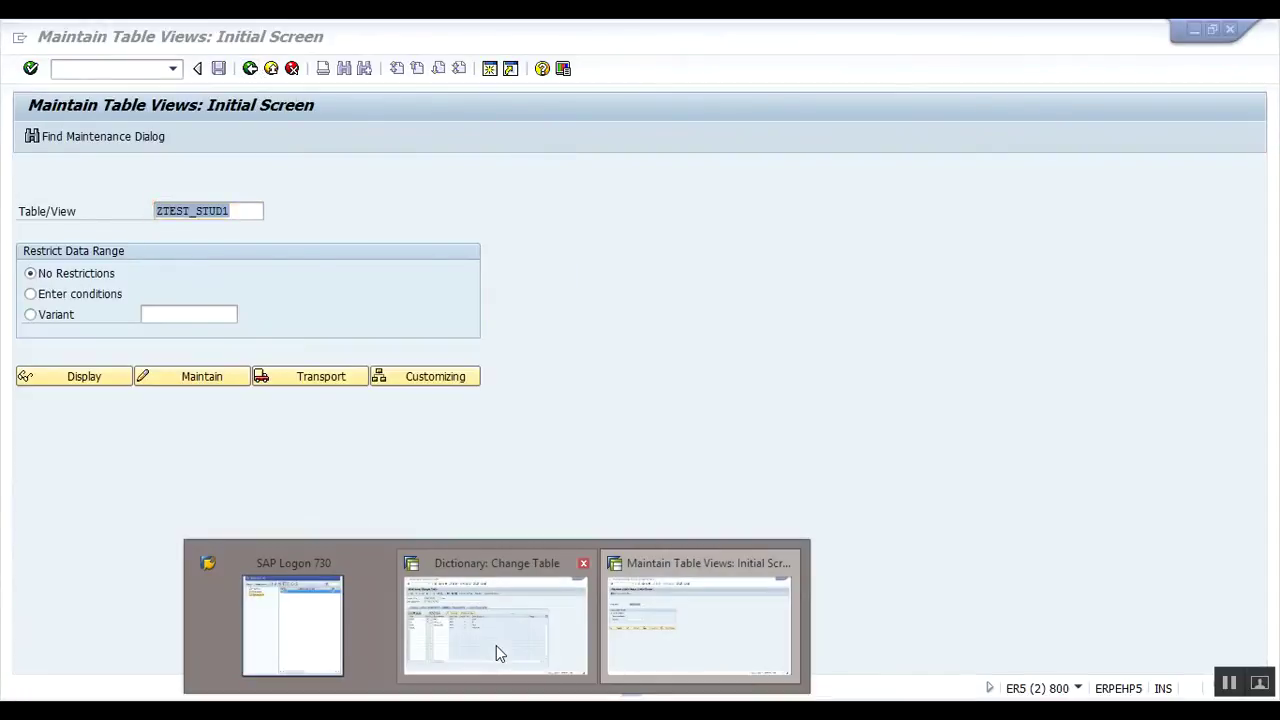
In the table definition session, activate and adjust ZTEST_STUD1 with the Database Utility, keeping its data, and return to the definition.
click(496, 645)
click(196, 41)
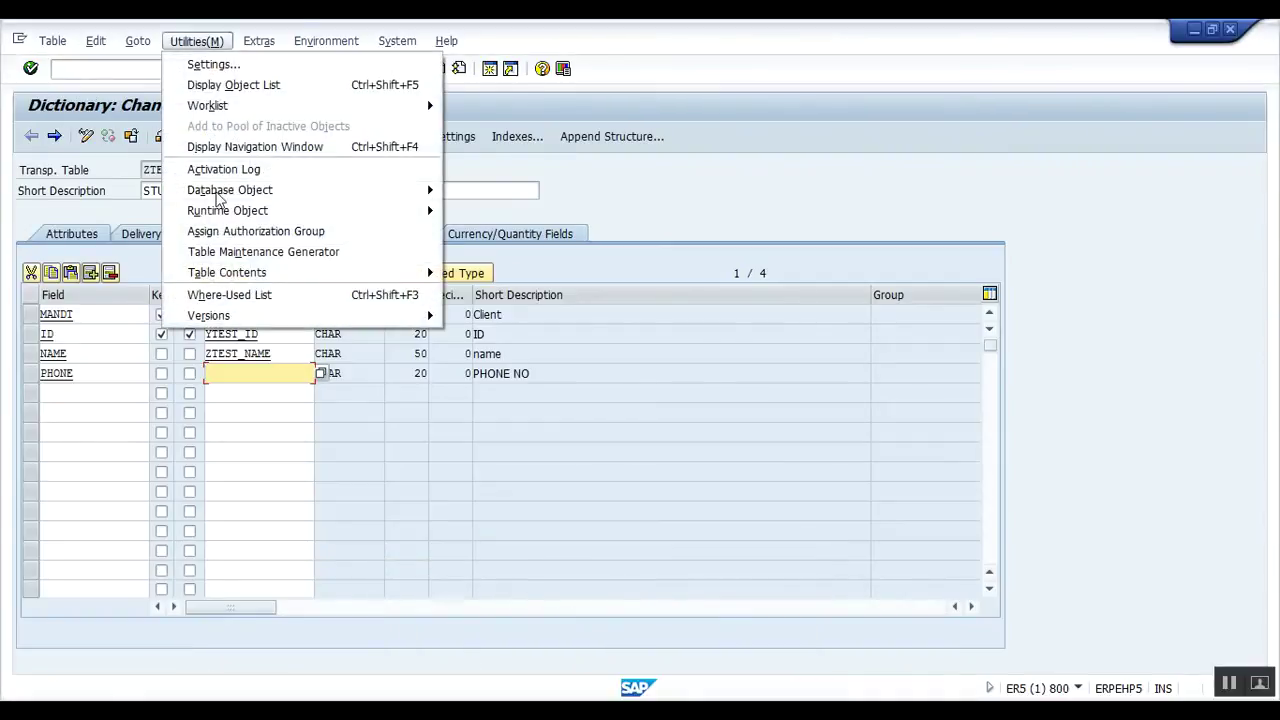
mouse_move(248, 192)
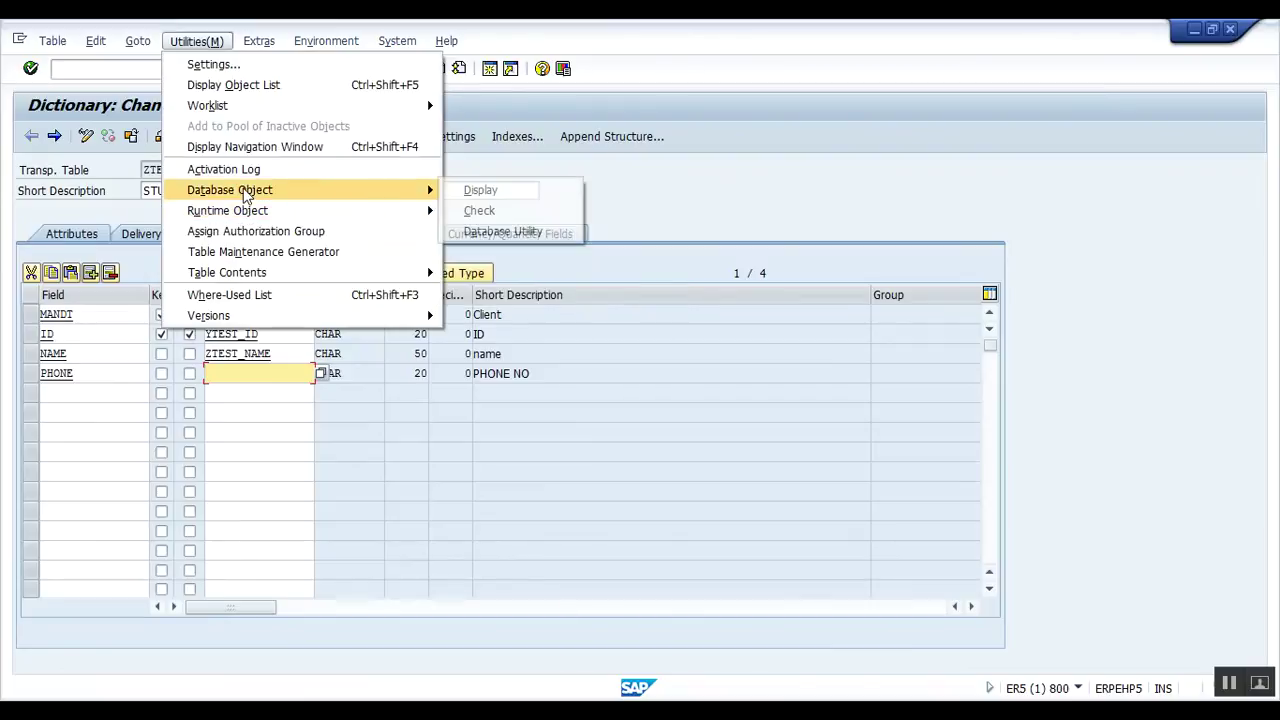
click(493, 235)
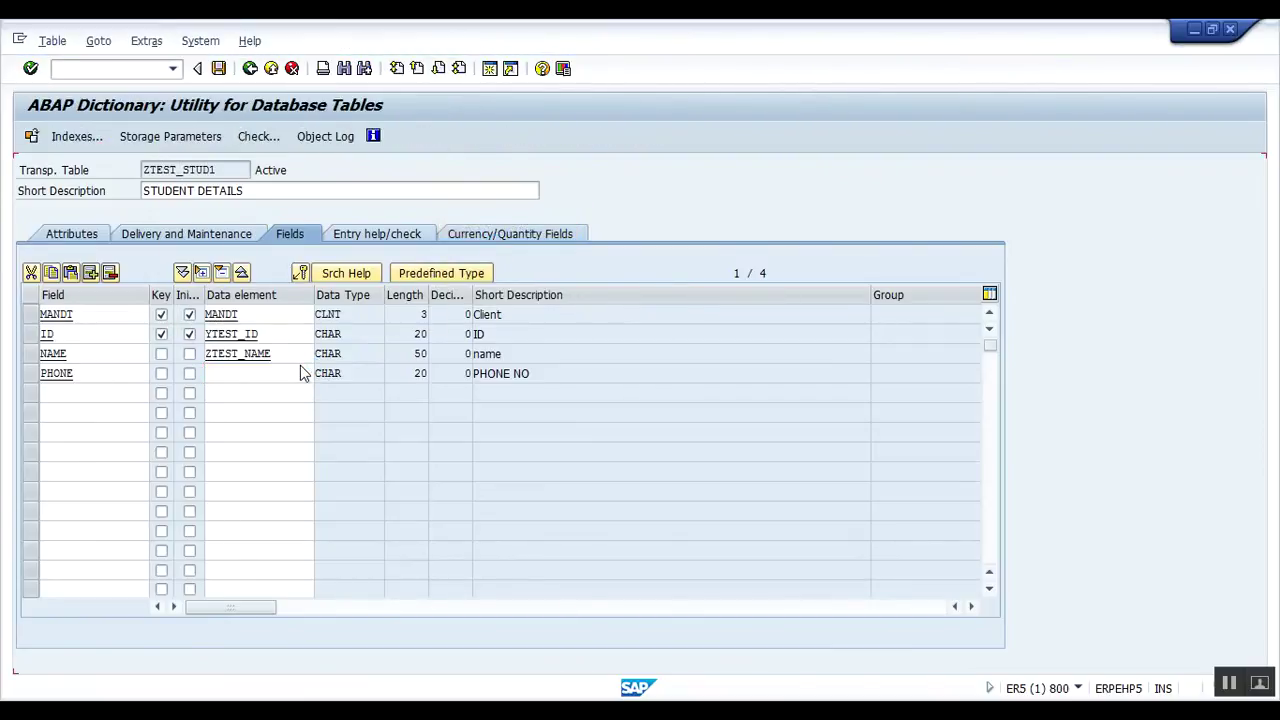
click(143, 562)
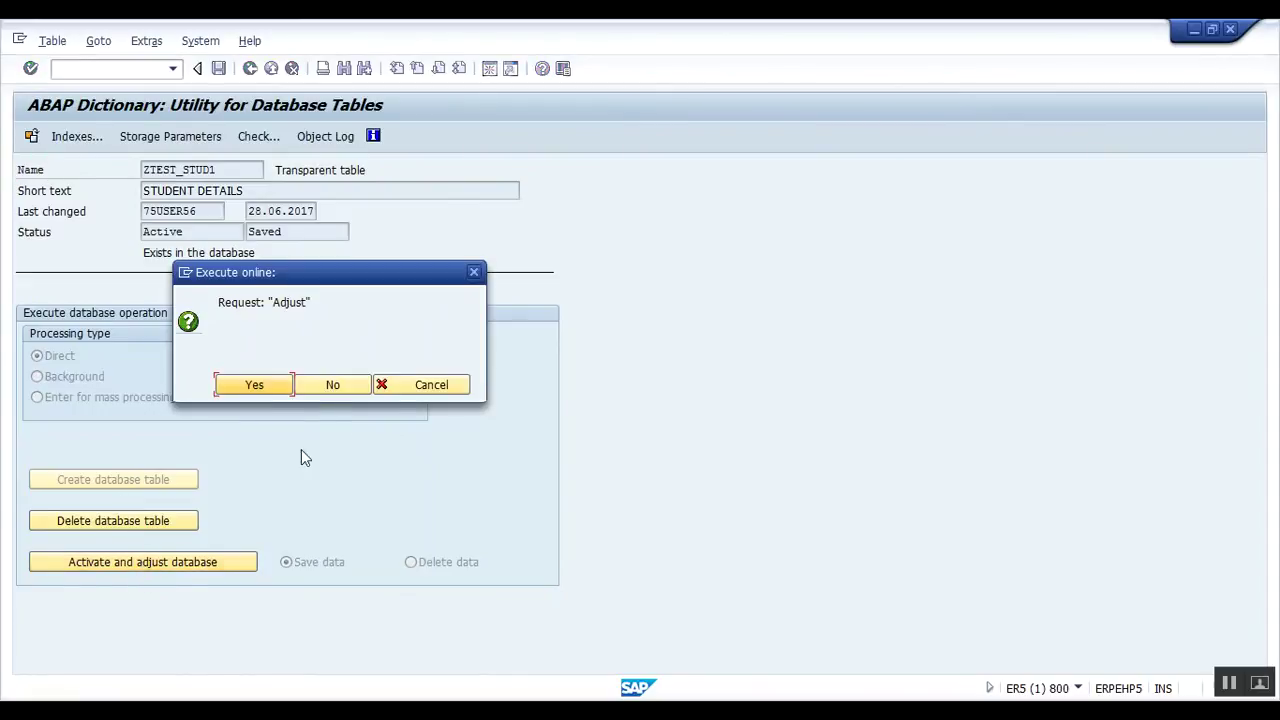
click(279, 389)
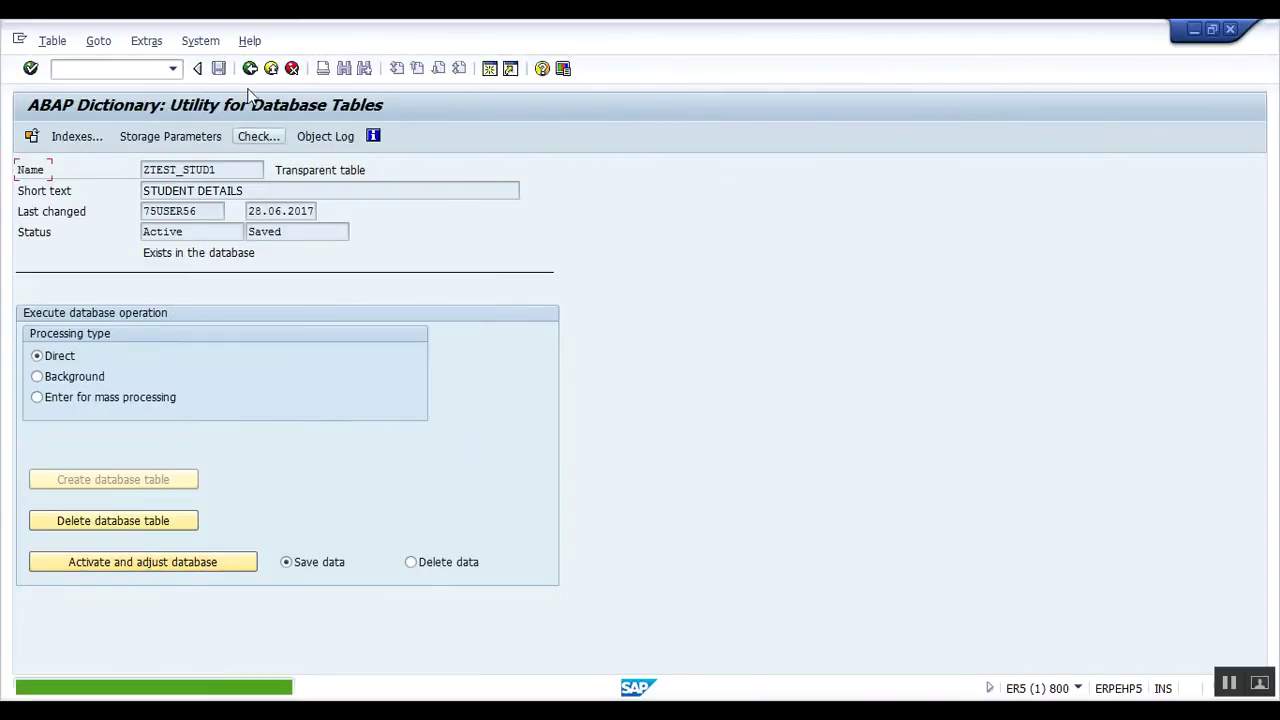
click(250, 68)
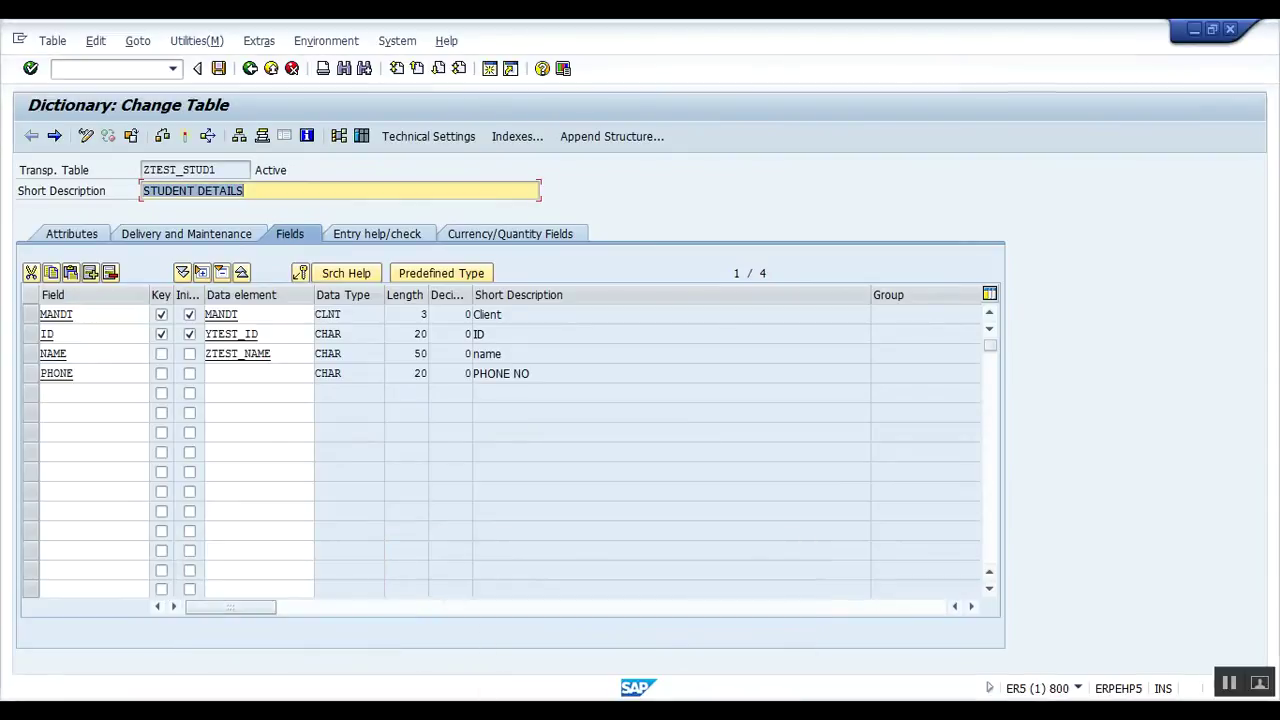
Reopen ZTEST_STUD1 for maintenance in the SM30 session to recheck the column headings, and exit SM30.
mouse_move(490, 708)
click(652, 645)
click(209, 377)
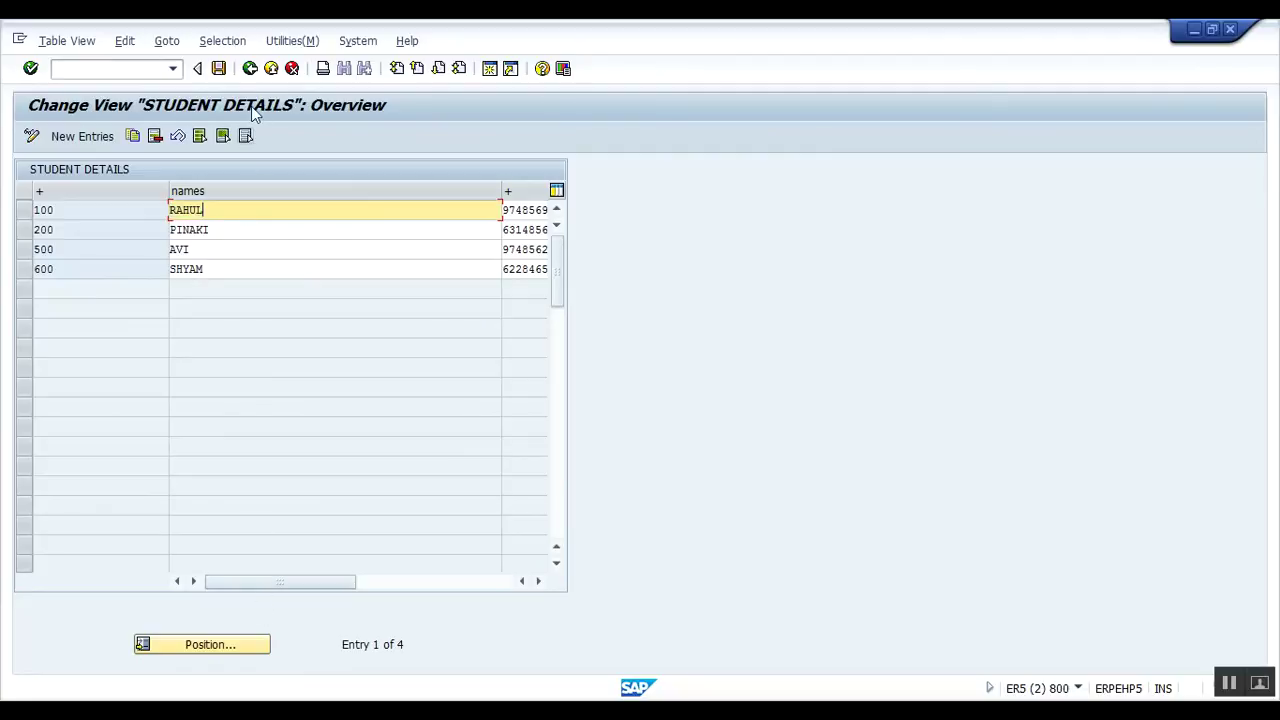
click(252, 74)
click(251, 70)
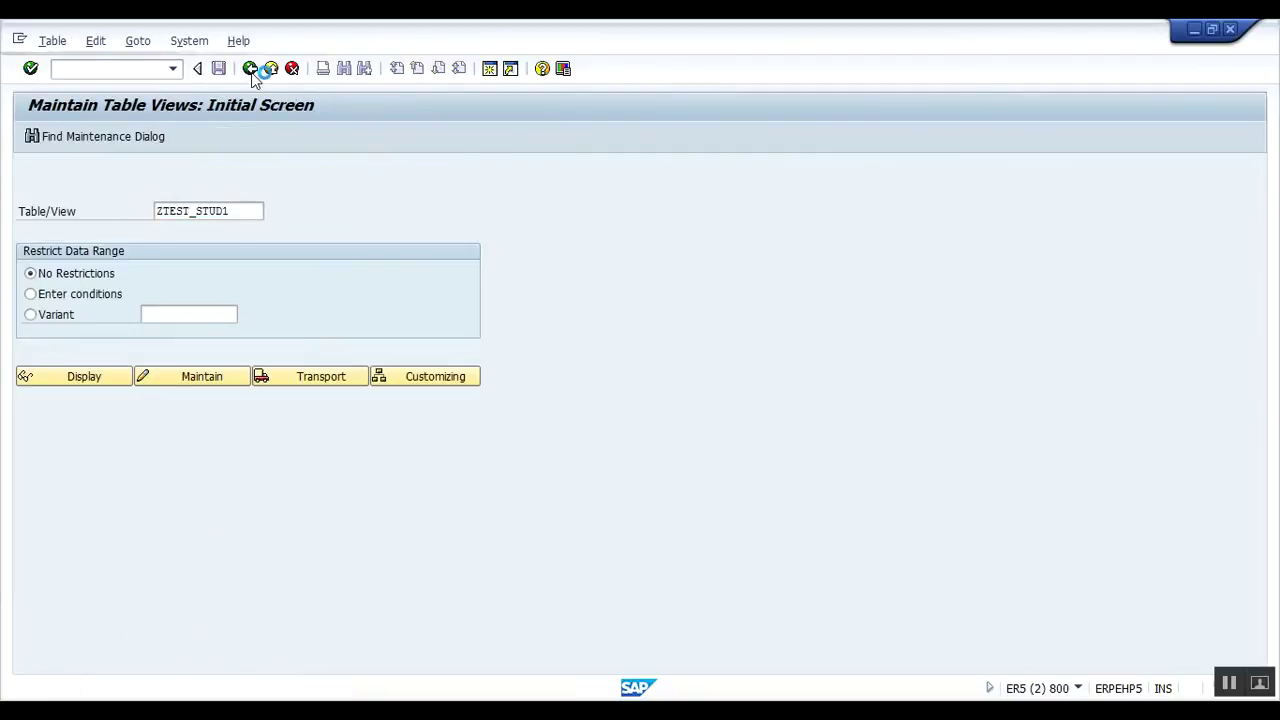
From the table definition session, display all ZTEST_STUD1 entries in the Data Browser and review the ID, NAME and PHONE columns.
mouse_move(565, 622)
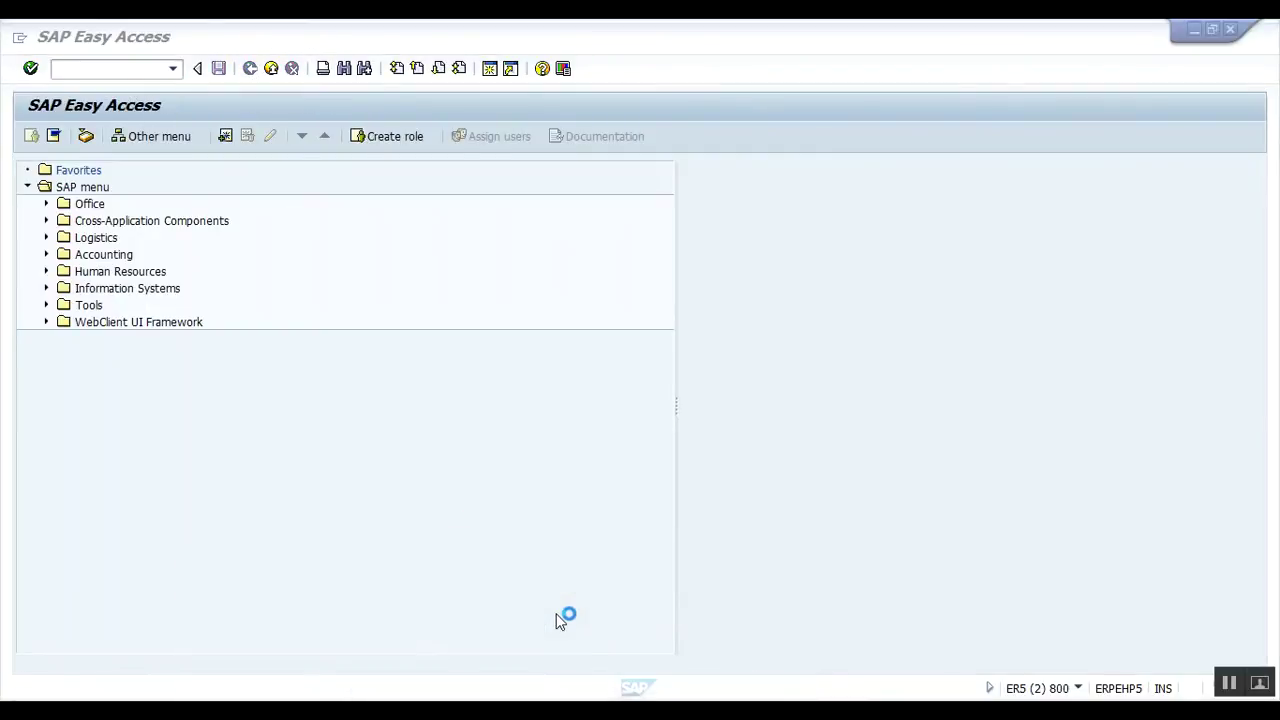
mouse_move(494, 689)
click(505, 654)
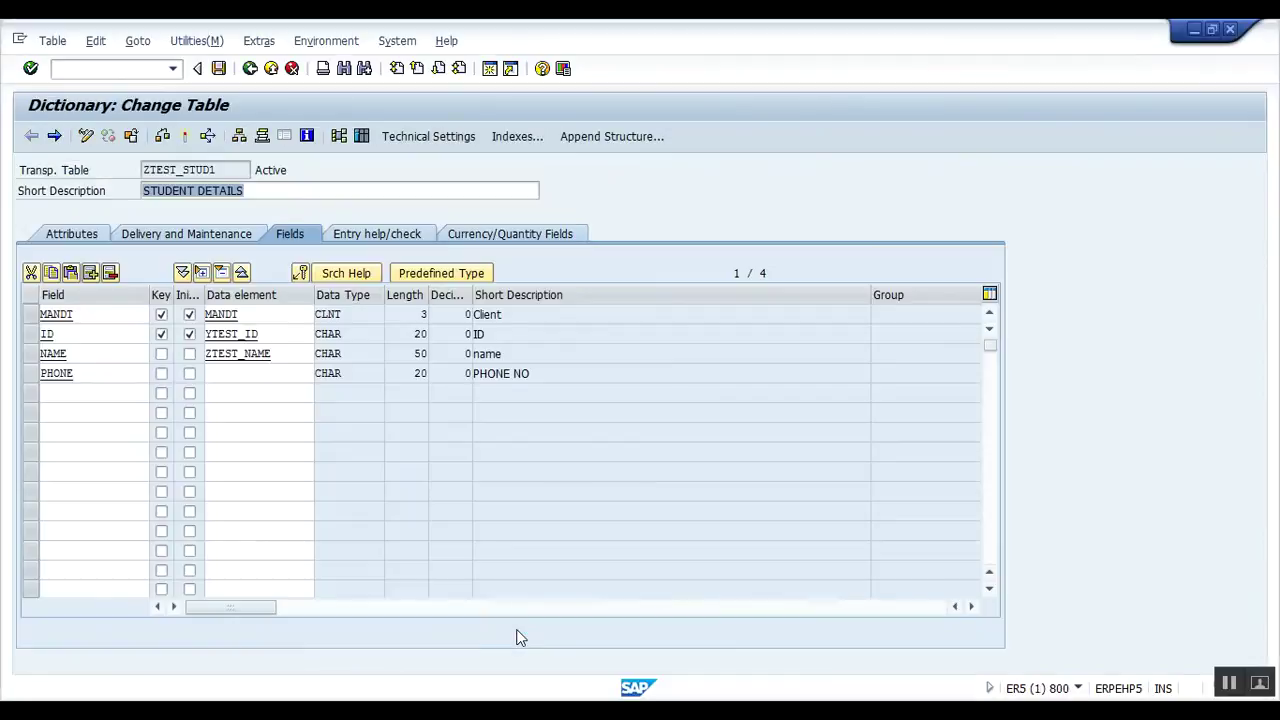
click(358, 136)
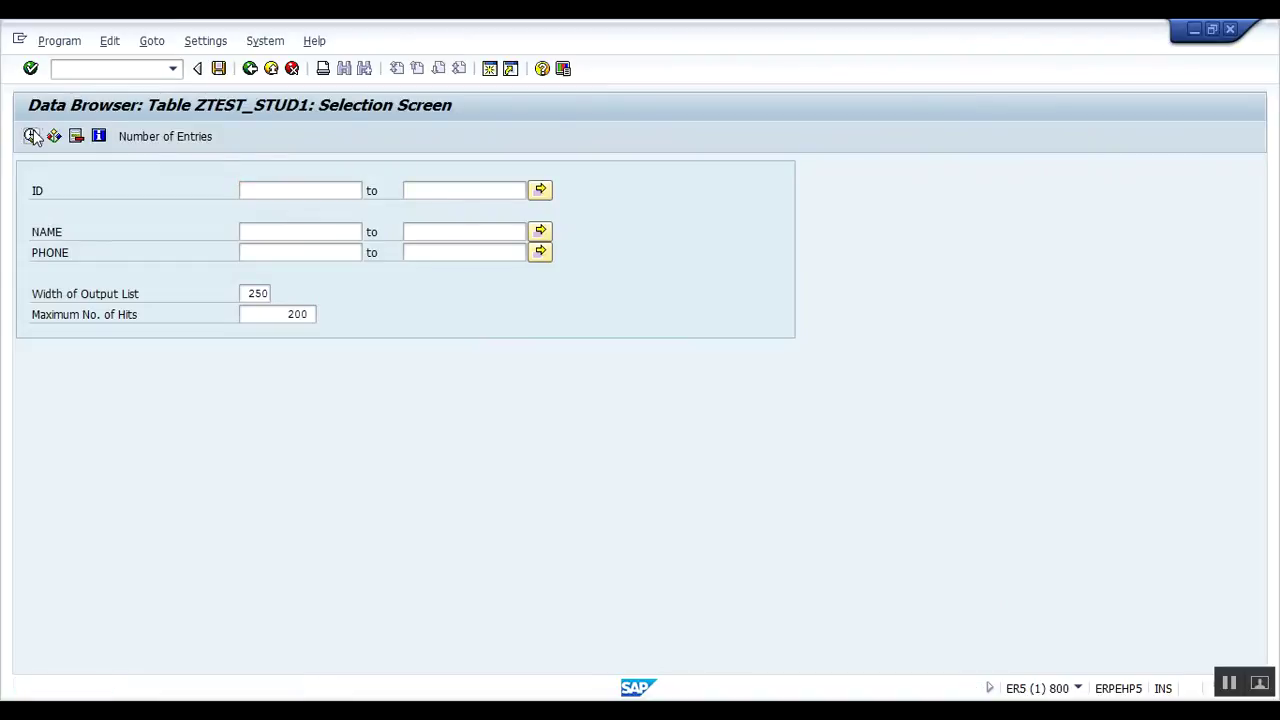
click(31, 136)
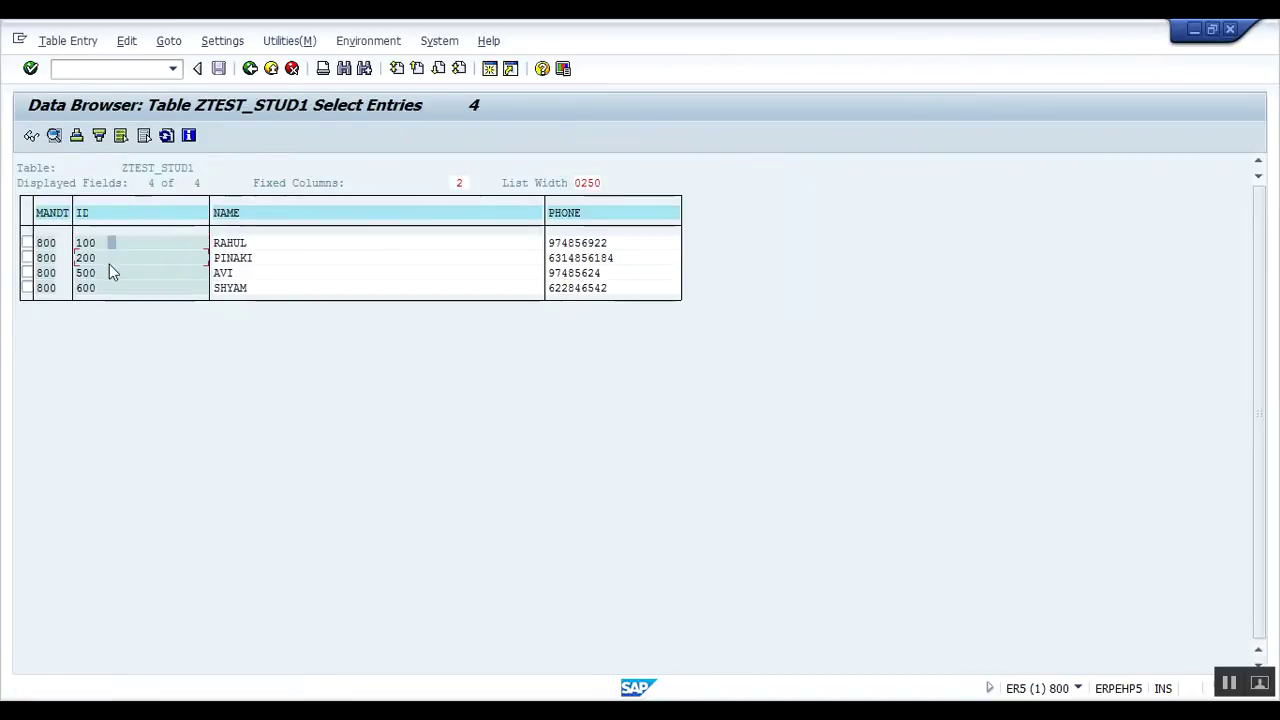
click(125, 213)
click(253, 214)
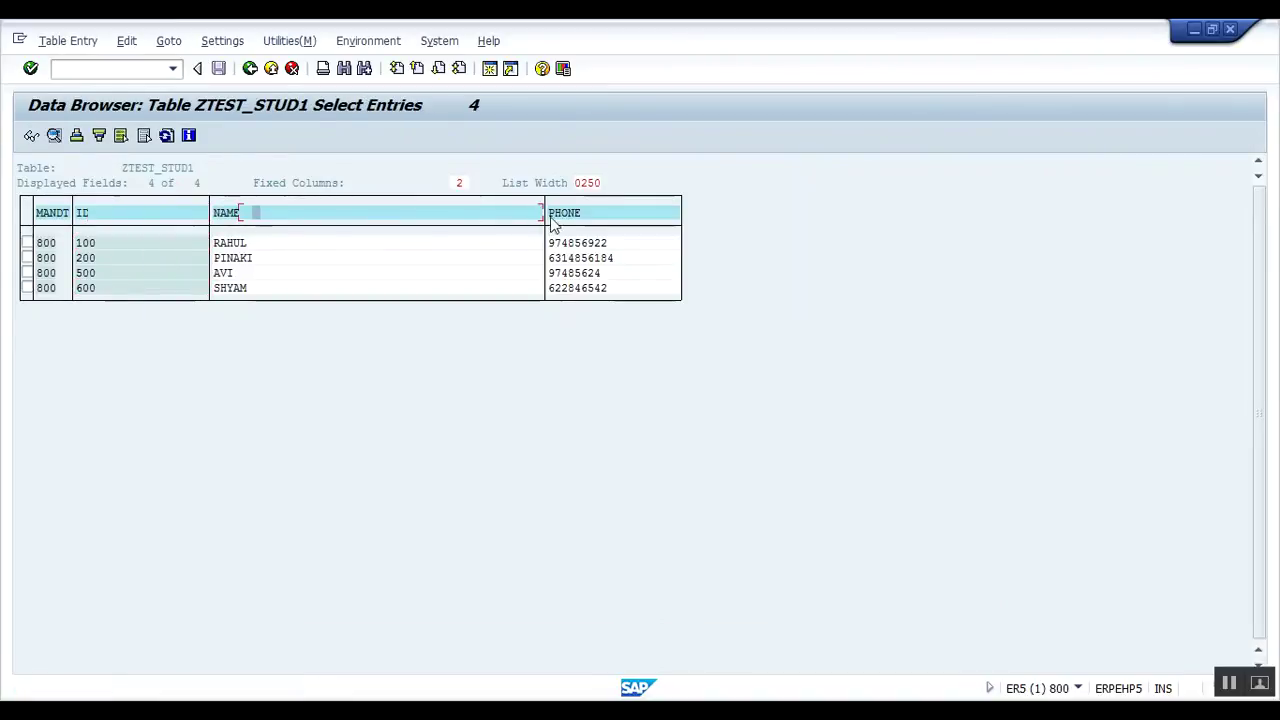
click(574, 213)
click(584, 243)
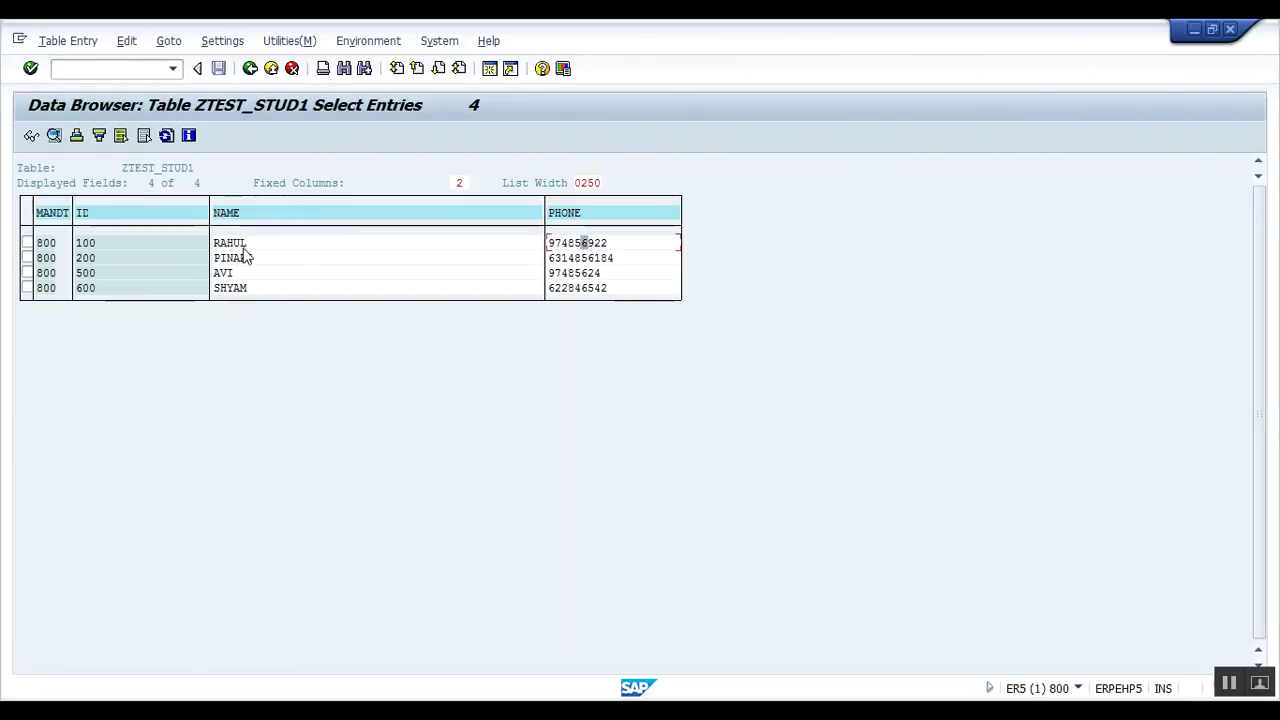
click(245, 273)
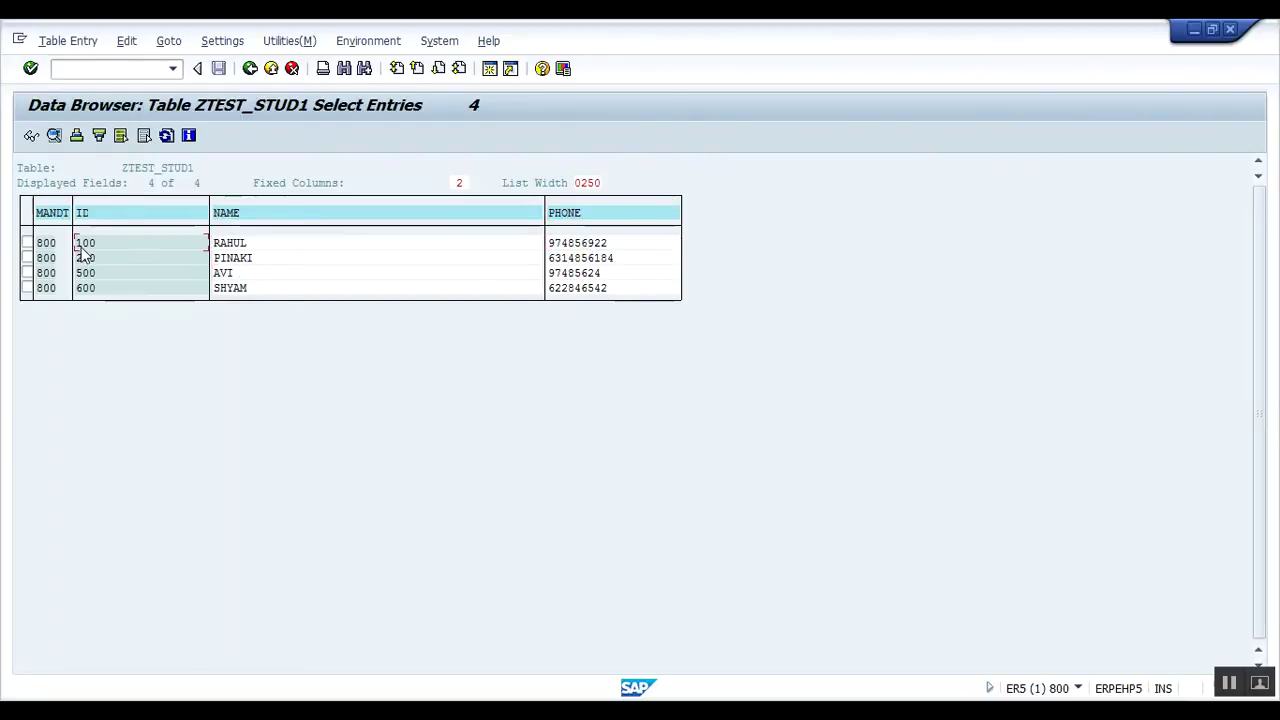